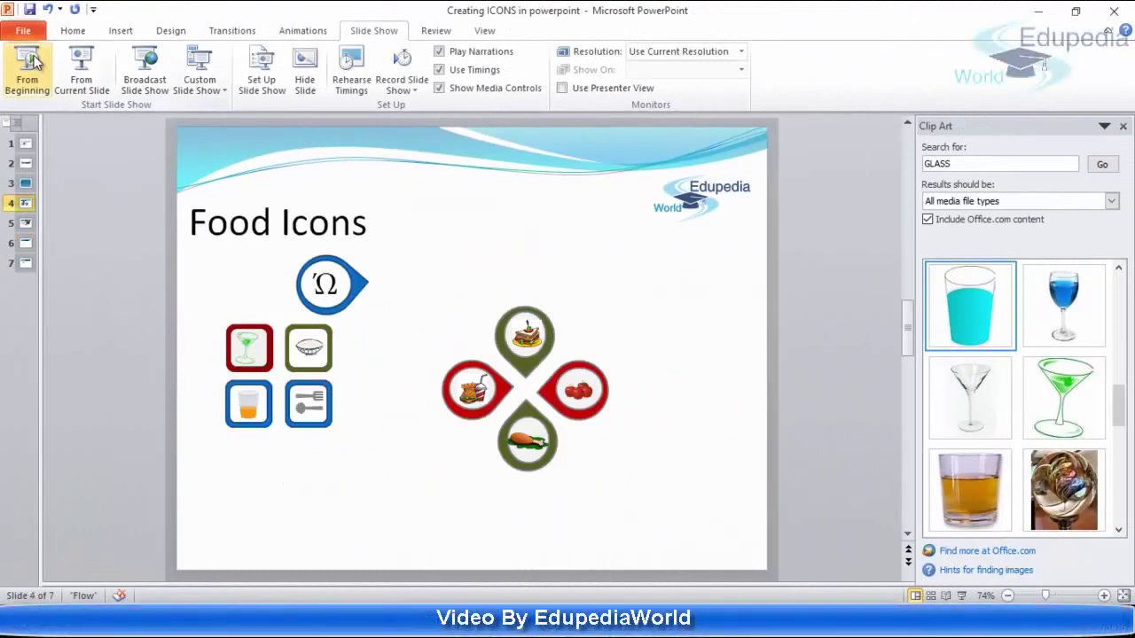
Browse slides 5, 6 and 4, opening and closing the Shapes gallery without adding anything
{"action": "left_click", "coordinate": [27, 225]}
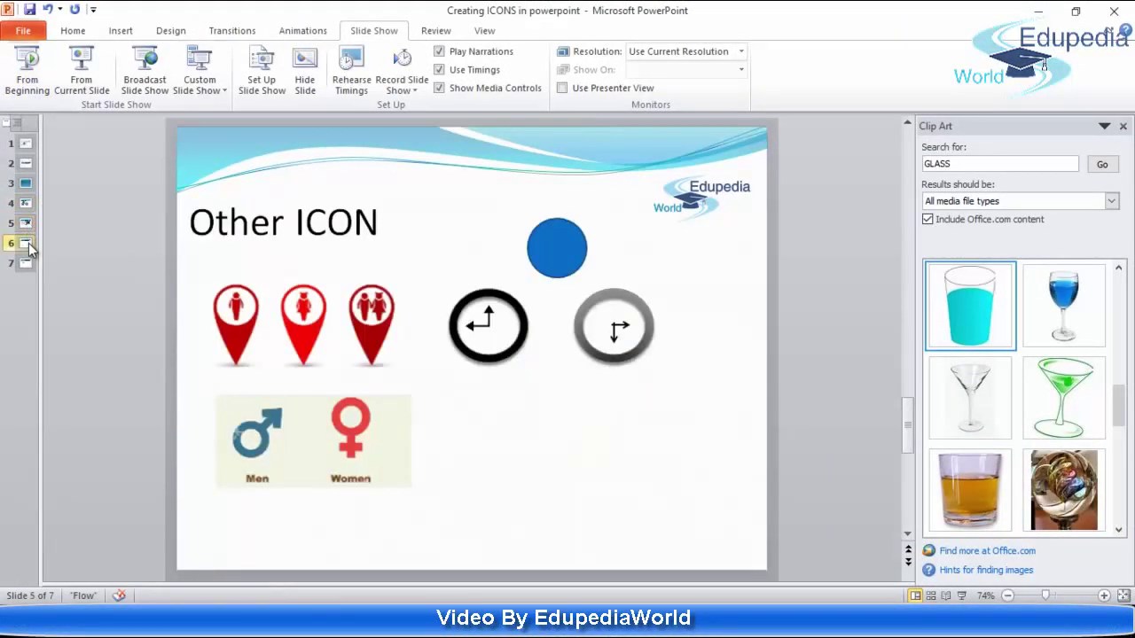
{"action": "left_click", "coordinate": [28, 246]}
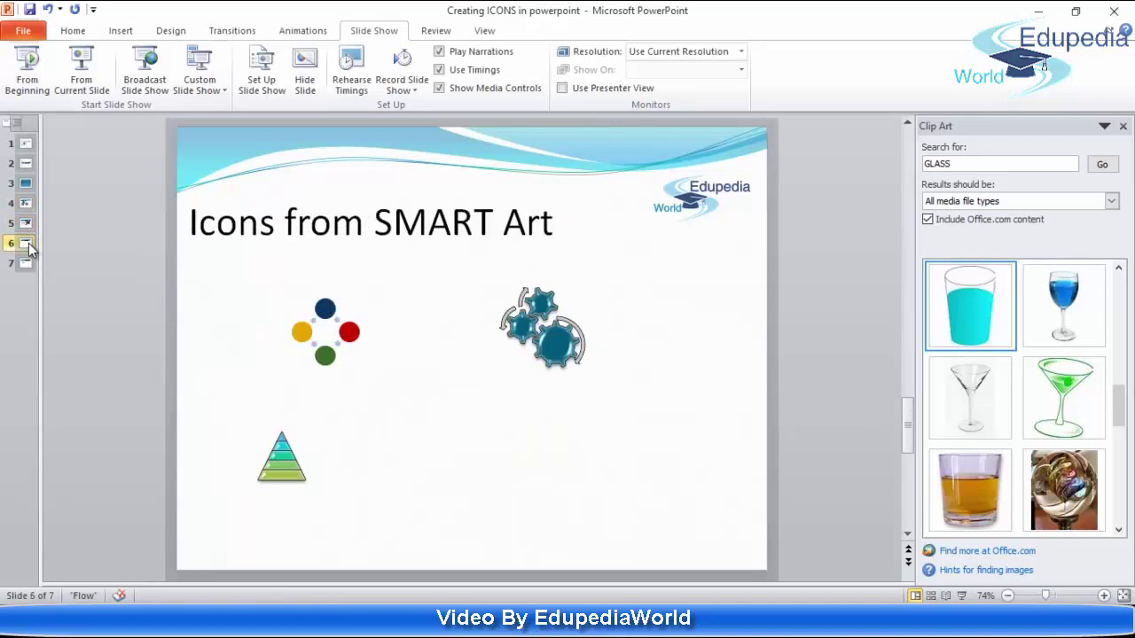
{"action": "left_click", "coordinate": [24, 206]}
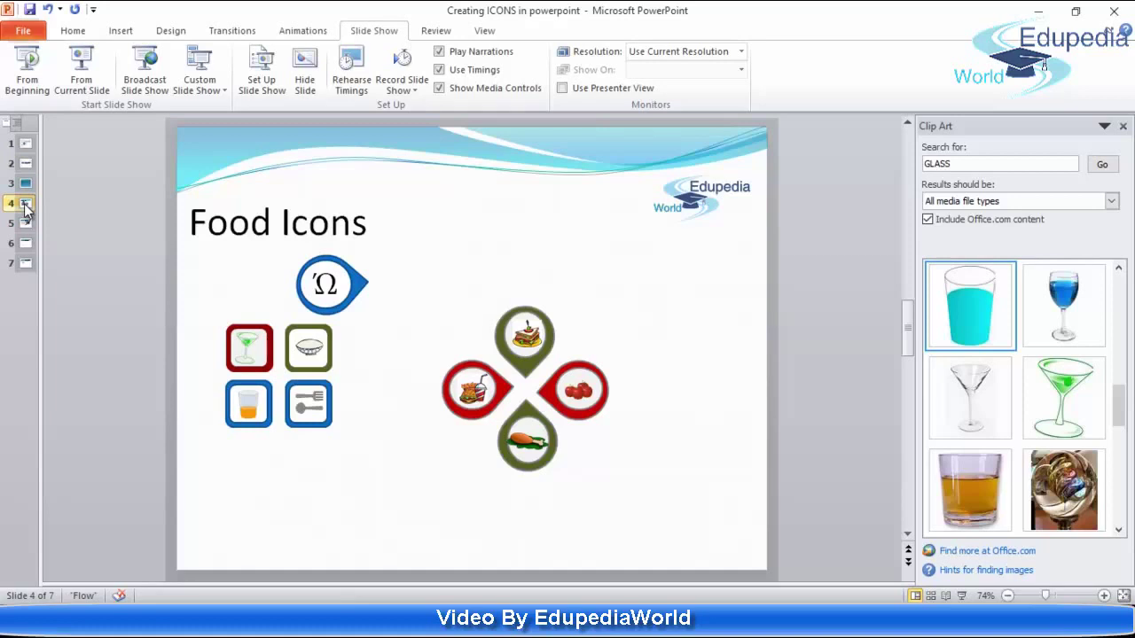
{"action": "left_click", "coordinate": [115, 32]}
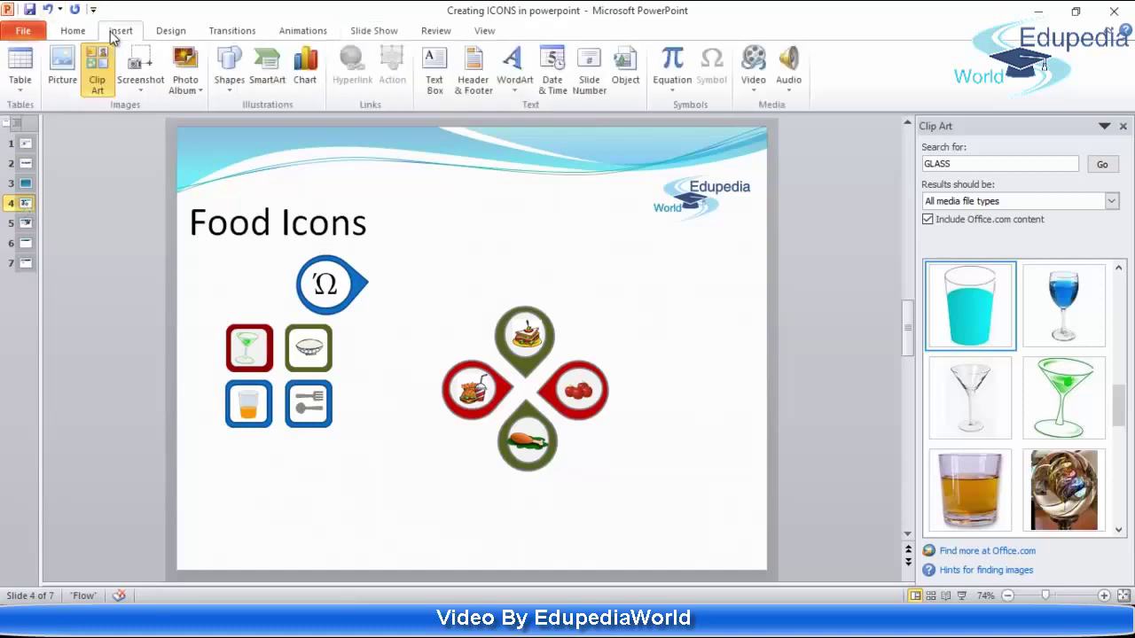
{"action": "left_click", "coordinate": [229, 71]}
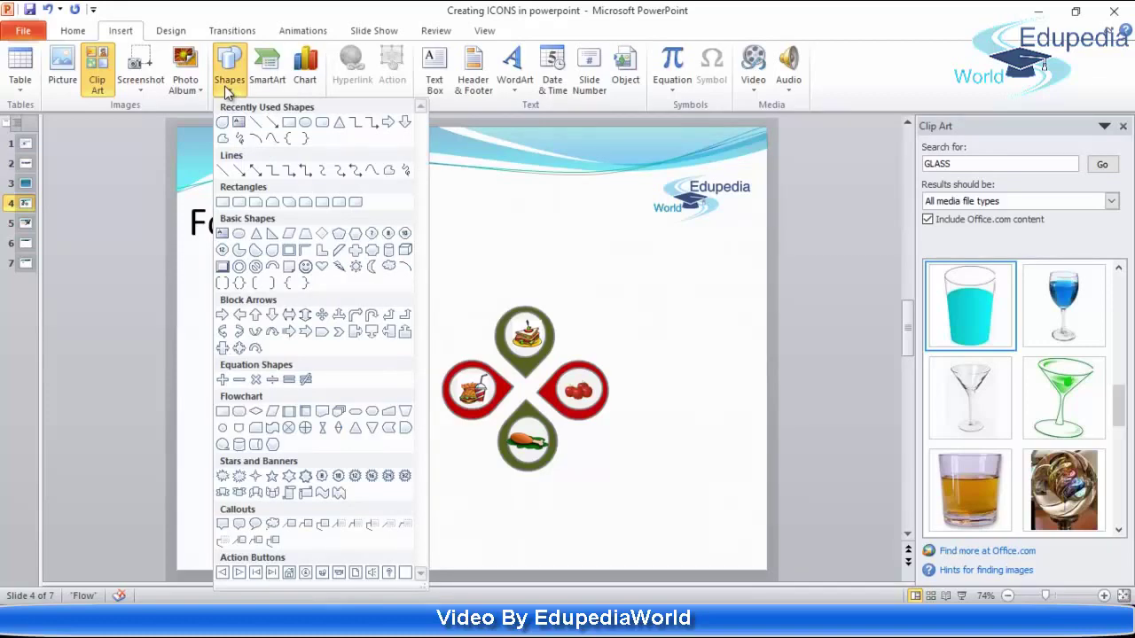
{"action": "left_click", "coordinate": [115, 192]}
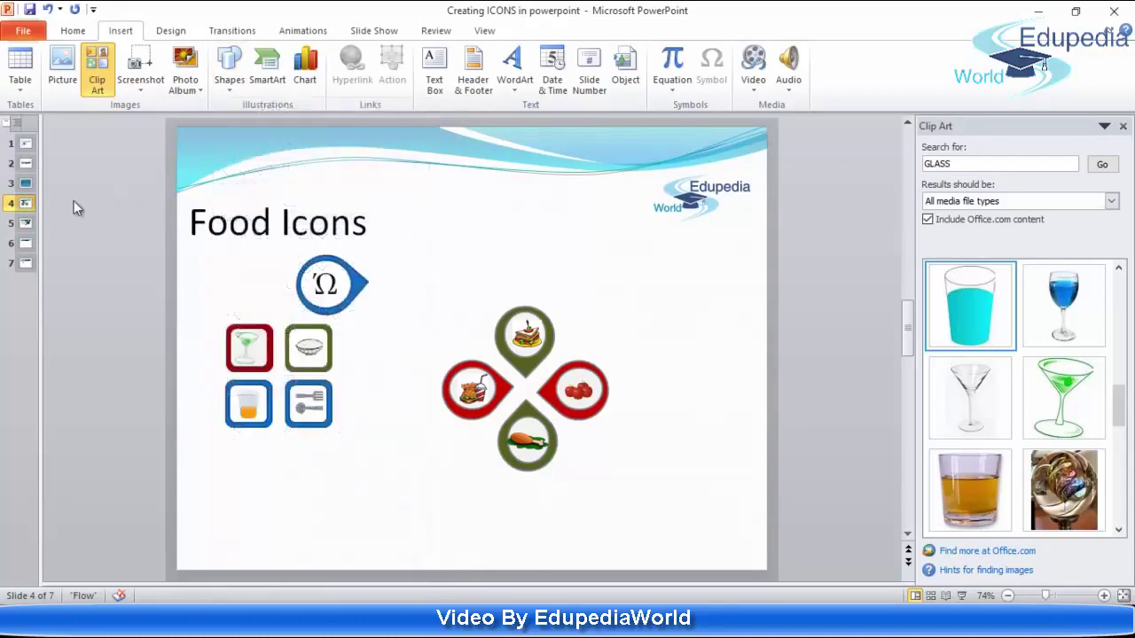
Return to slide 6, select its title, cycle, gears and pyramid graphics, and start a SmartArt insert
{"action": "left_click", "coordinate": [25, 226]}
{"action": "left_click", "coordinate": [25, 242]}
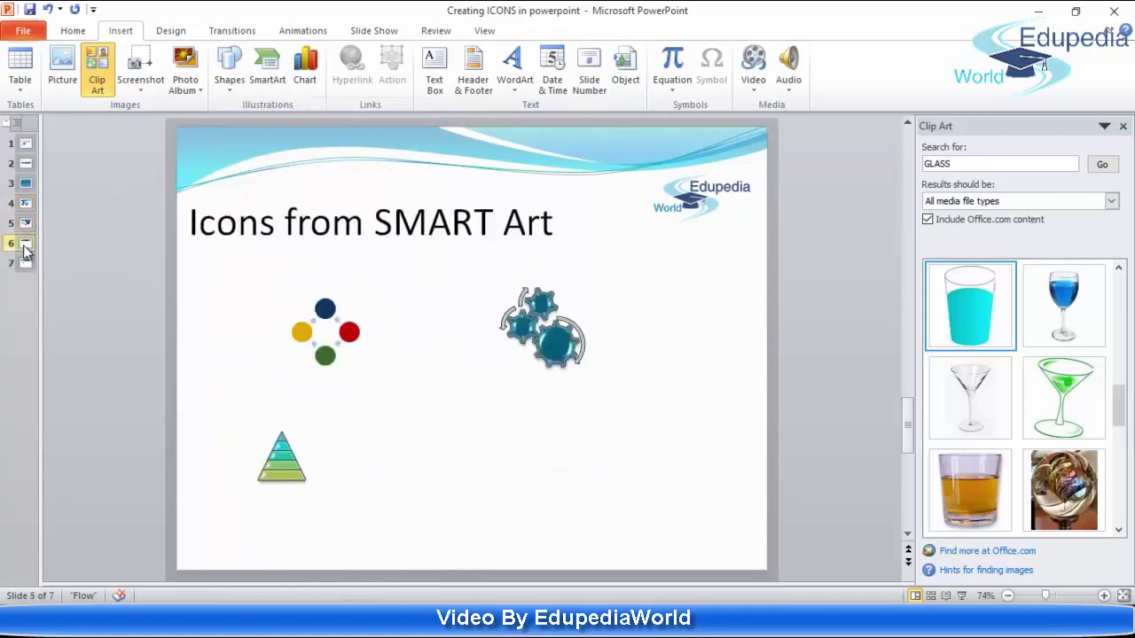
{"action": "left_click", "coordinate": [393, 223]}
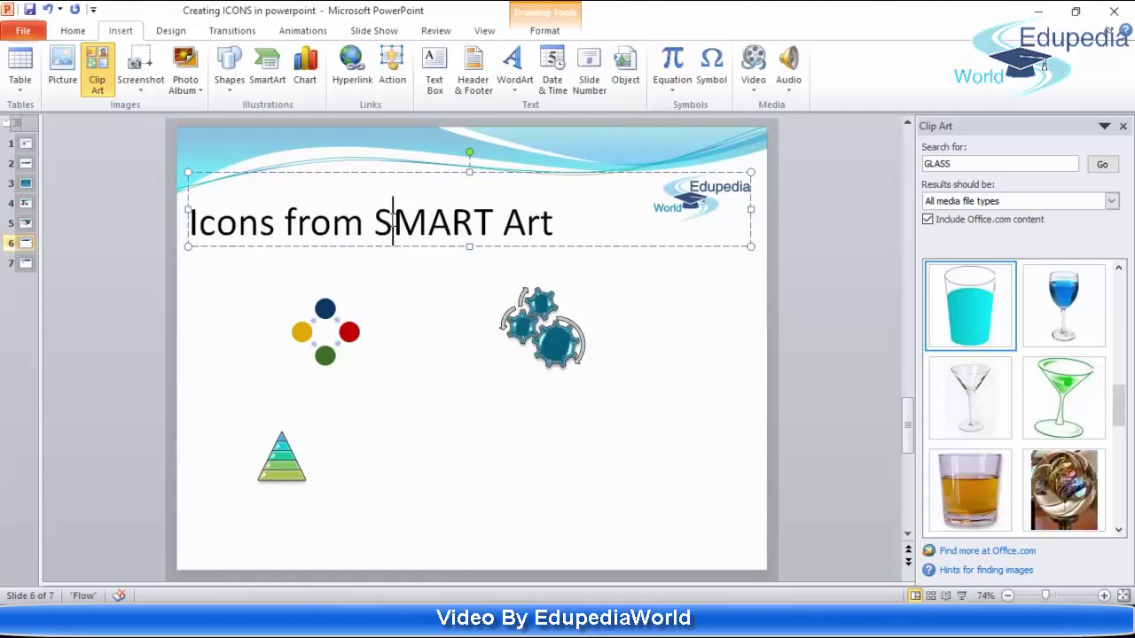
{"action": "left_click", "coordinate": [326, 341]}
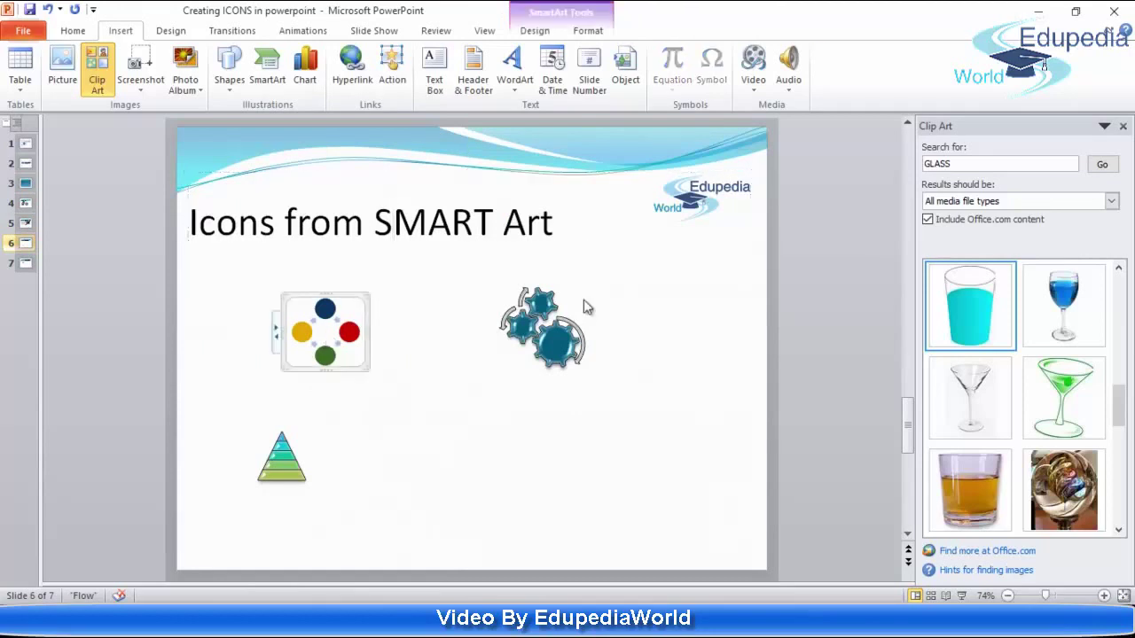
{"action": "left_click", "coordinate": [539, 338]}
{"action": "left_click", "coordinate": [282, 457]}
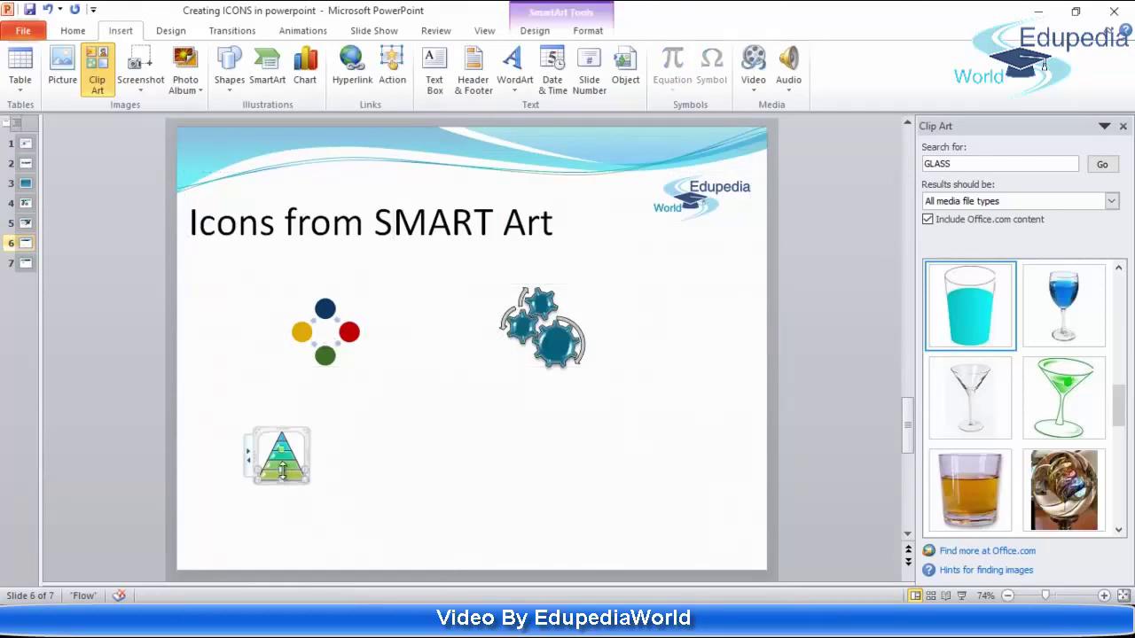
{"action": "left_click", "coordinate": [437, 480]}
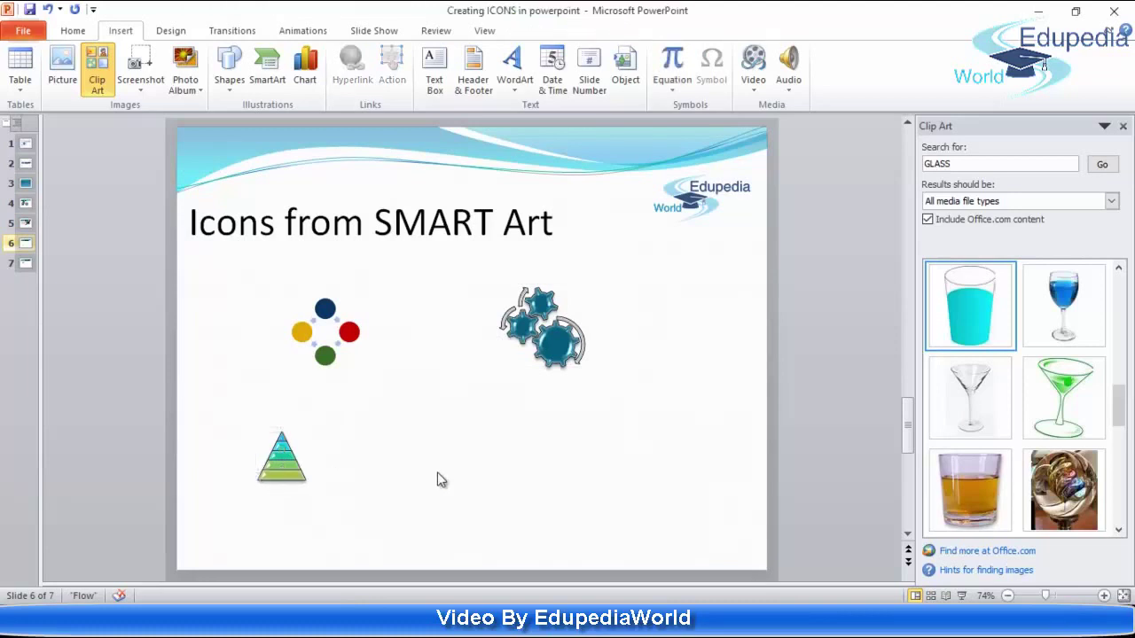
{"action": "left_click", "coordinate": [263, 88]}
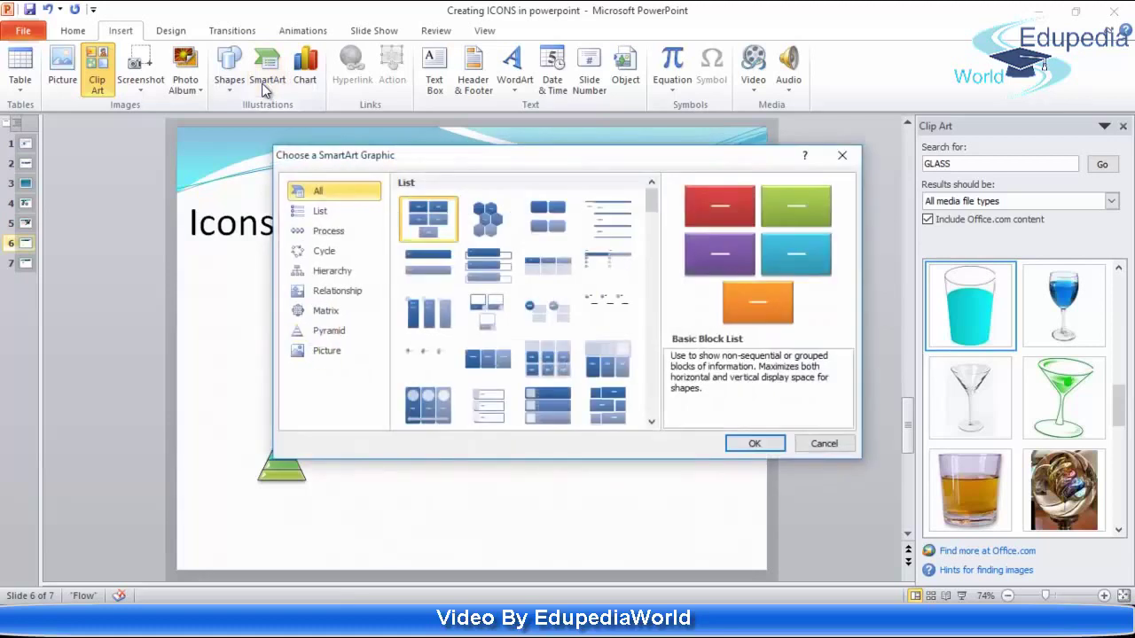
Scroll to the Process section and insert a Circle Arrow Process SmartArt graphic
{"action": "left_click", "coordinate": [652, 422]}
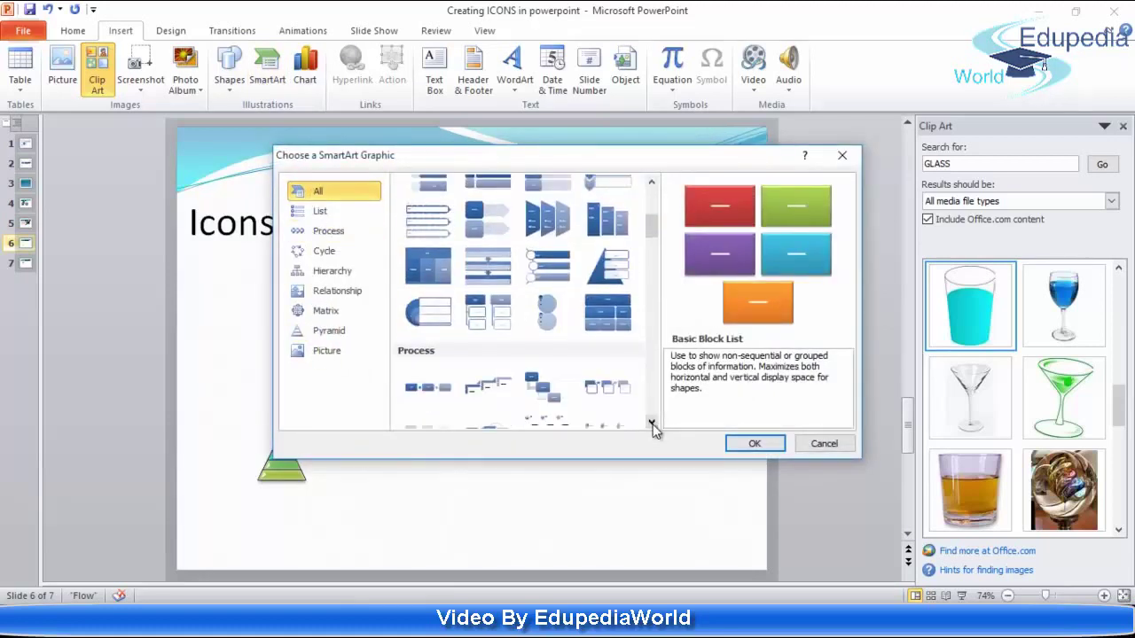
{"action": "left_click", "coordinate": [652, 423]}
{"action": "left_click", "coordinate": [652, 423]}
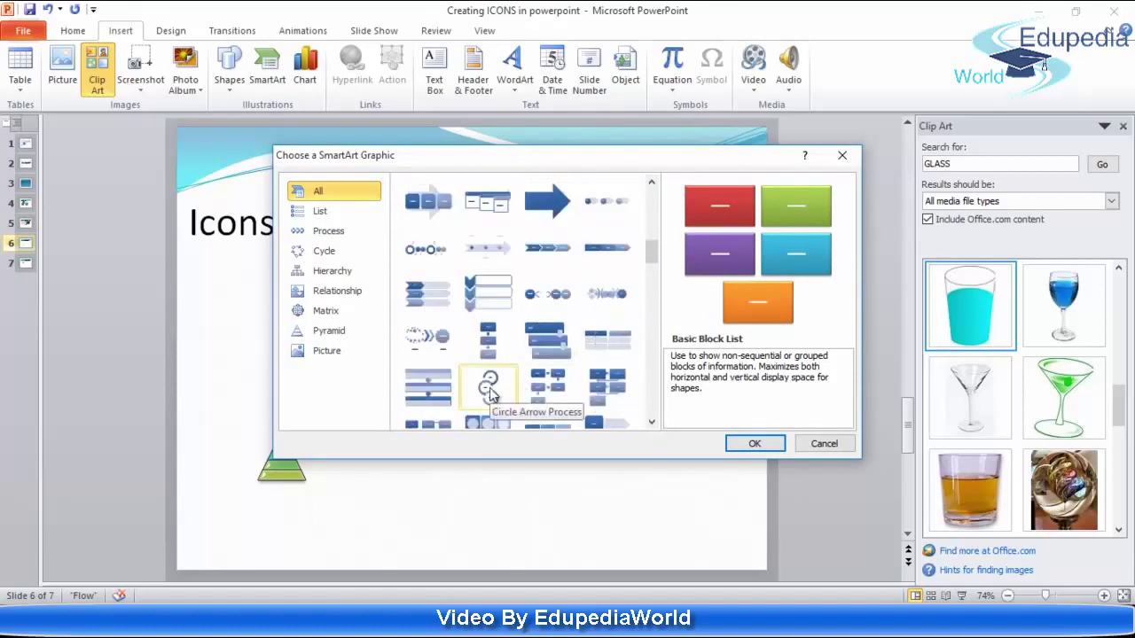
{"action": "double_click", "coordinate": [490, 391]}
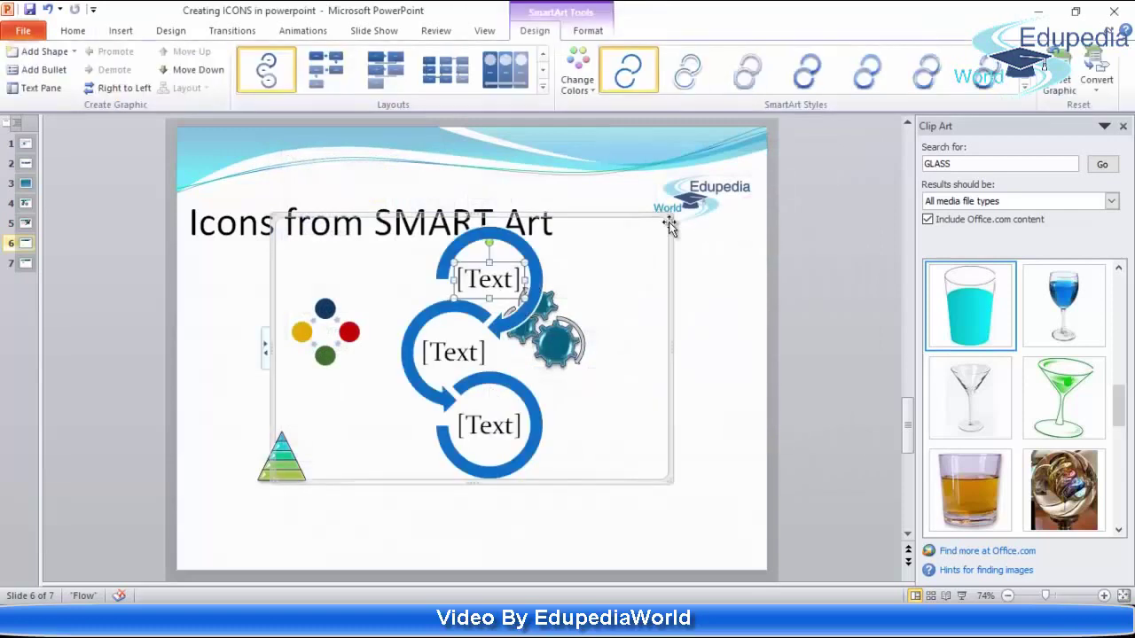
Shrink the new circle arrow graphic and move it right of the pyramid
{"action": "left_click", "coordinate": [691, 271]}
{"action": "left_click", "coordinate": [487, 289]}
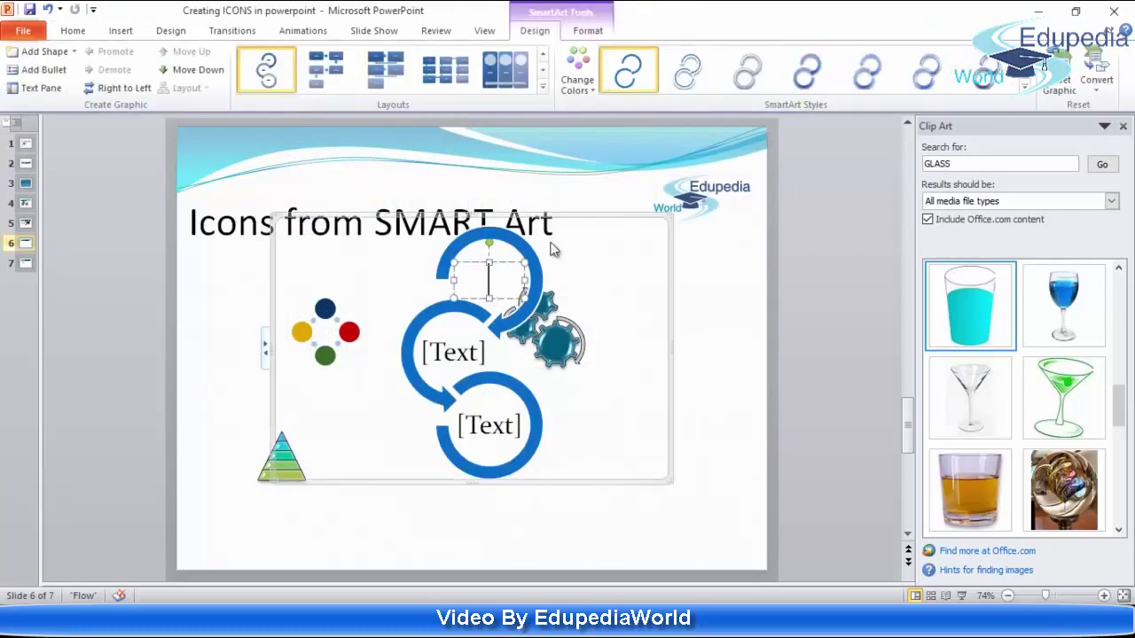
{"action": "left_click_drag", "start_coordinate": [667, 216], "coordinate": [530, 390]}
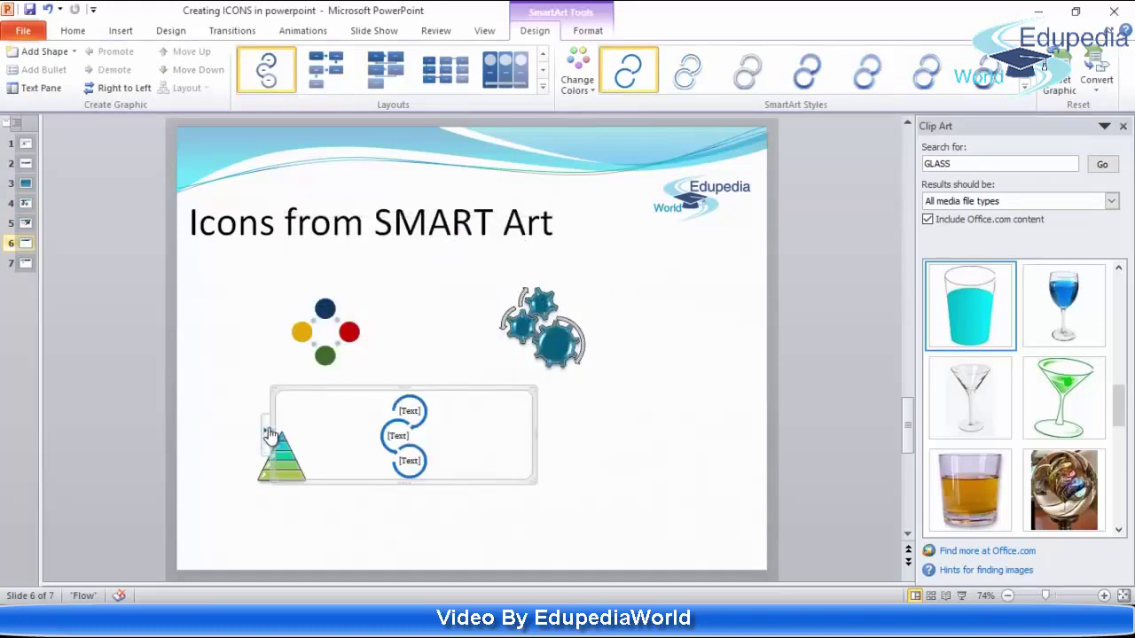
{"action": "left_click_drag", "start_coordinate": [269, 434], "coordinate": [299, 405]}
Label the three circles P1, P2 and P3, then shrink the graphic to icon size
{"action": "left_click", "coordinate": [450, 417]}
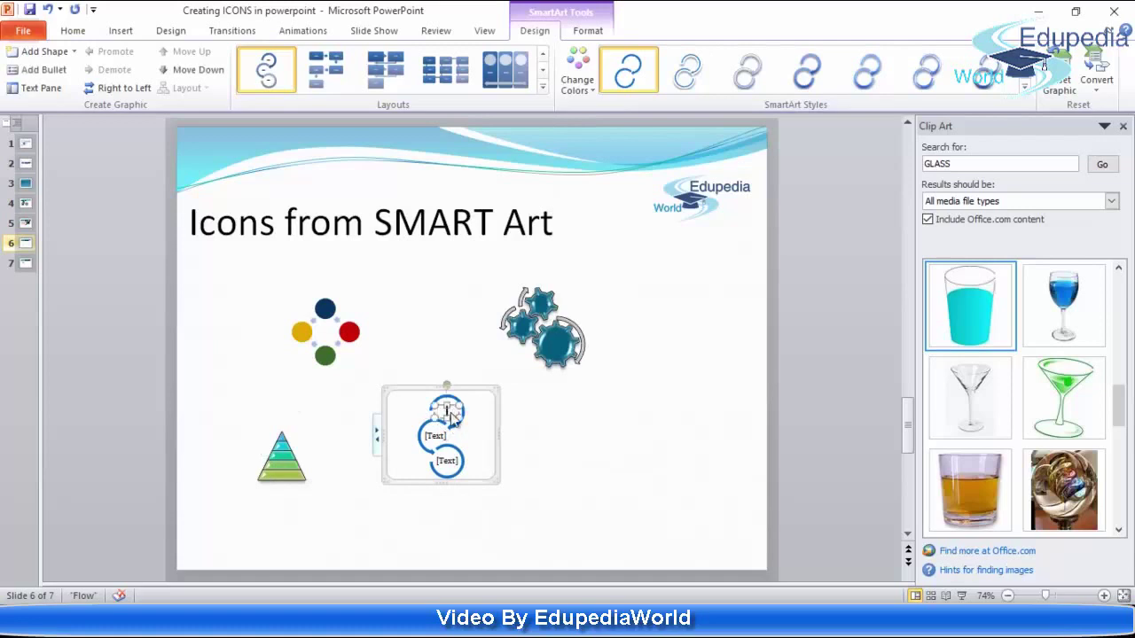
{"action": "left_click", "coordinate": [451, 413]}
{"action": "left_click", "coordinate": [436, 437]}
{"action": "type", "text": "P1"}
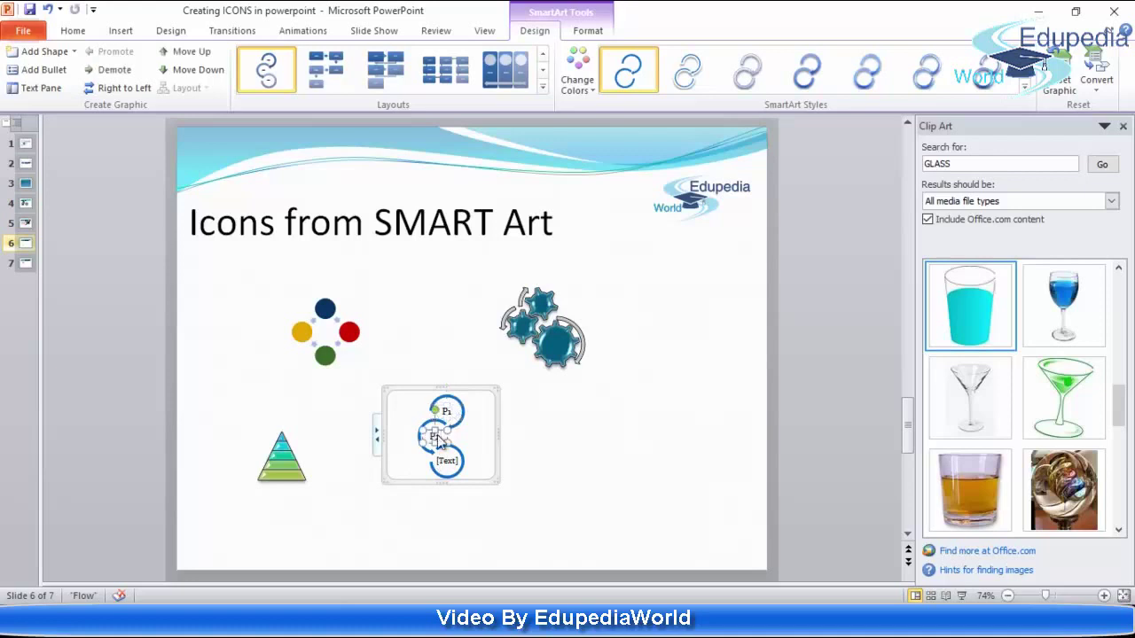
{"action": "type", "text": "2"}
{"action": "left_click", "coordinate": [450, 465]}
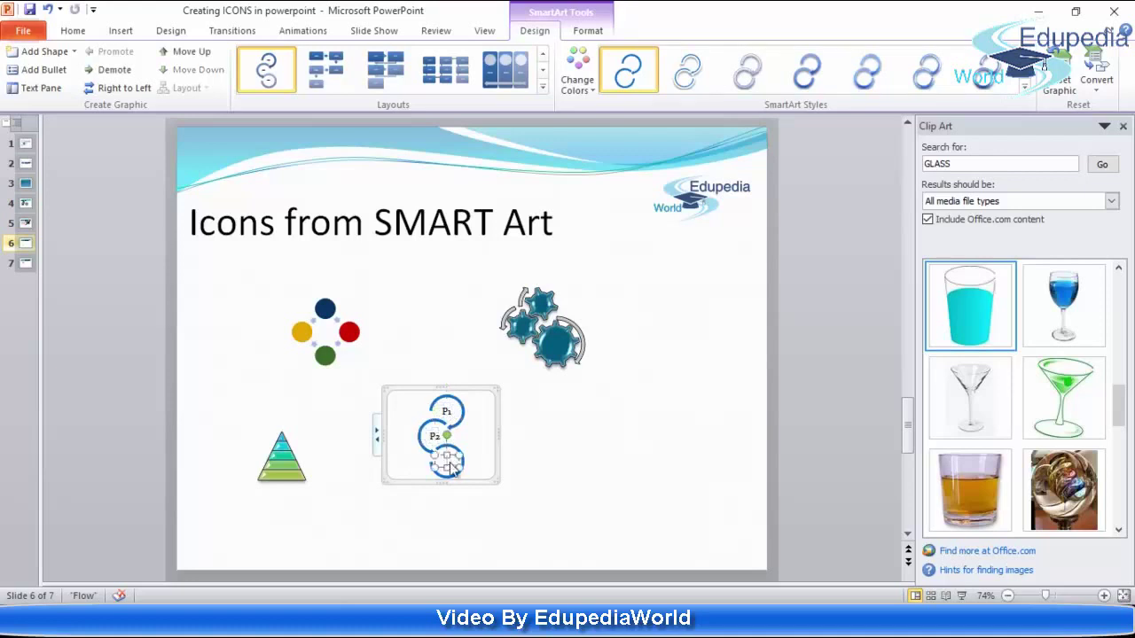
{"action": "left_click", "coordinate": [499, 440]}
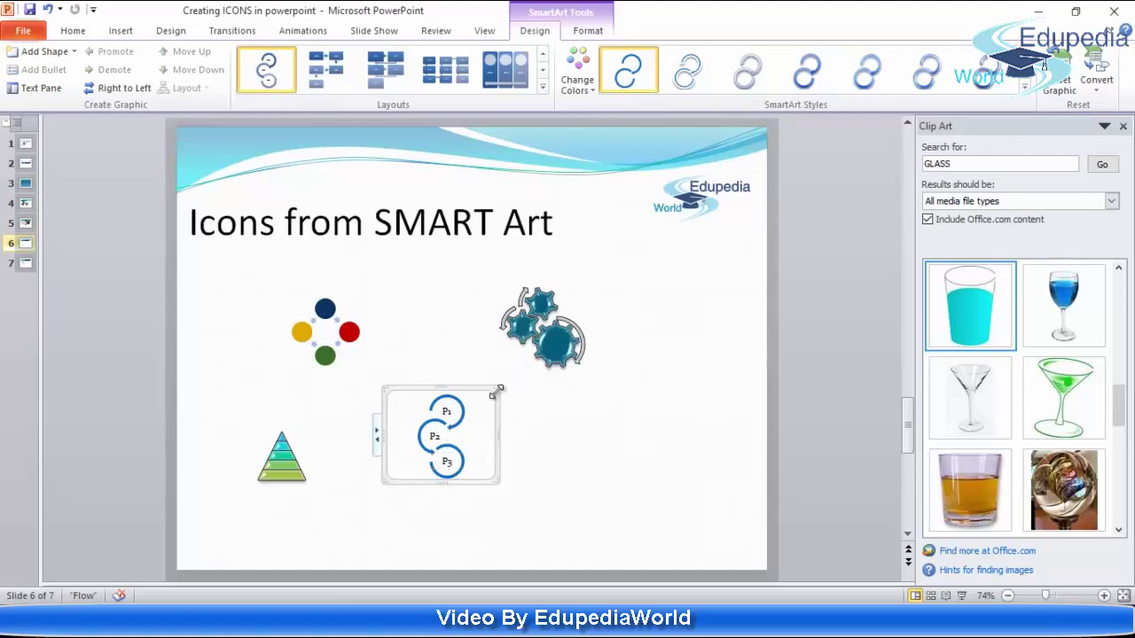
{"action": "left_click_drag", "start_coordinate": [499, 388], "coordinate": [450, 435]}
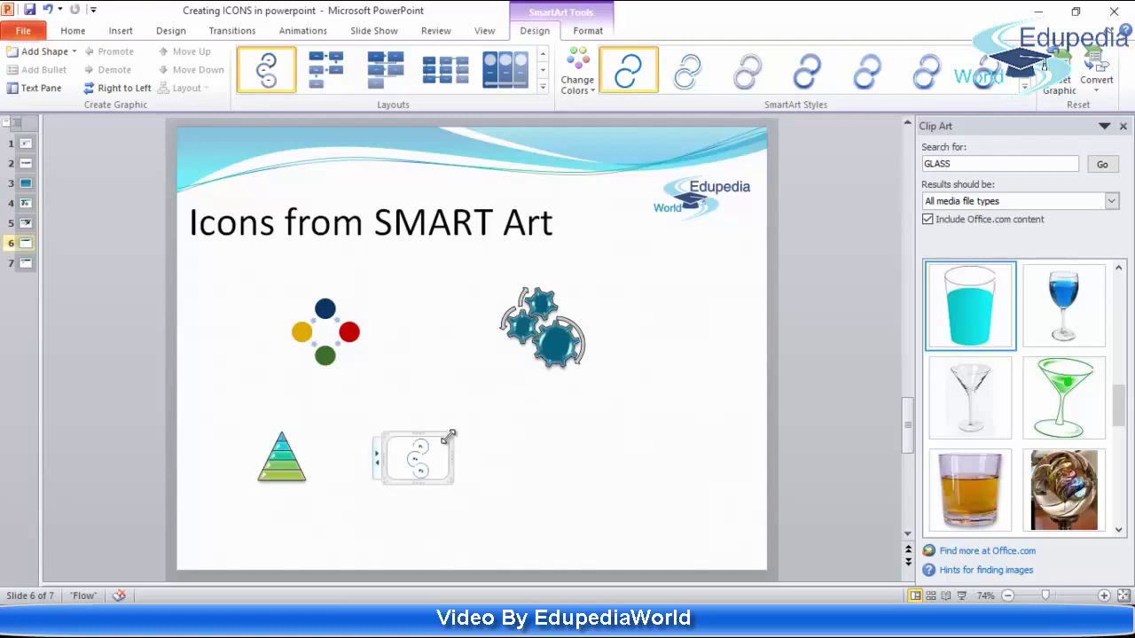
Place a blue Rounded Rectangle from Recently Used Shapes below the gears graphic
{"action": "left_click", "coordinate": [475, 461]}
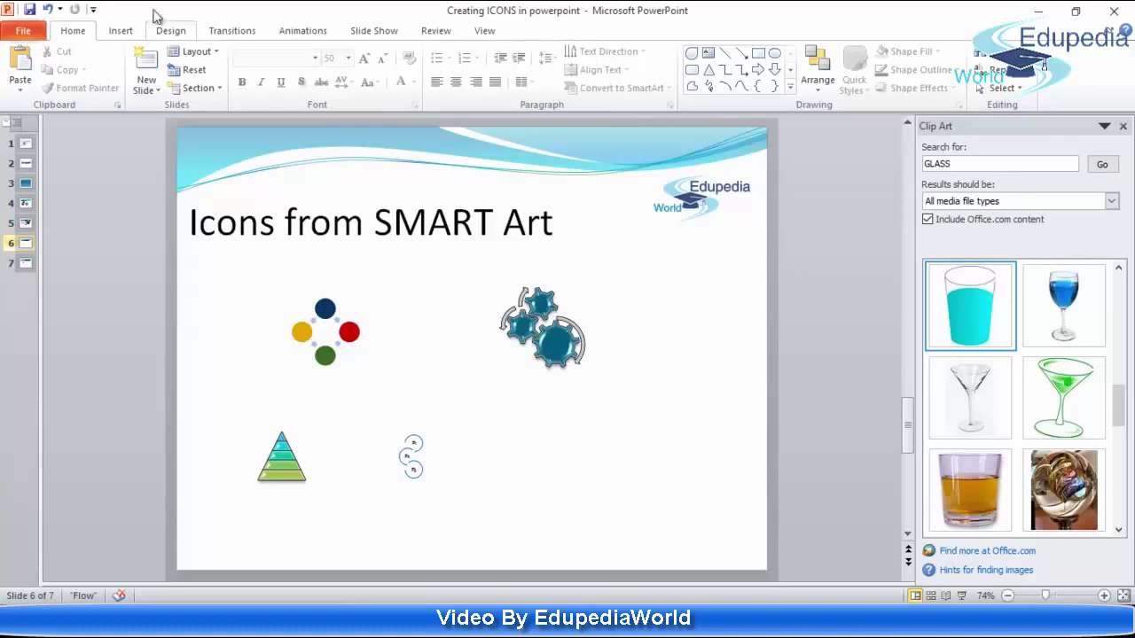
{"action": "left_click", "coordinate": [121, 30]}
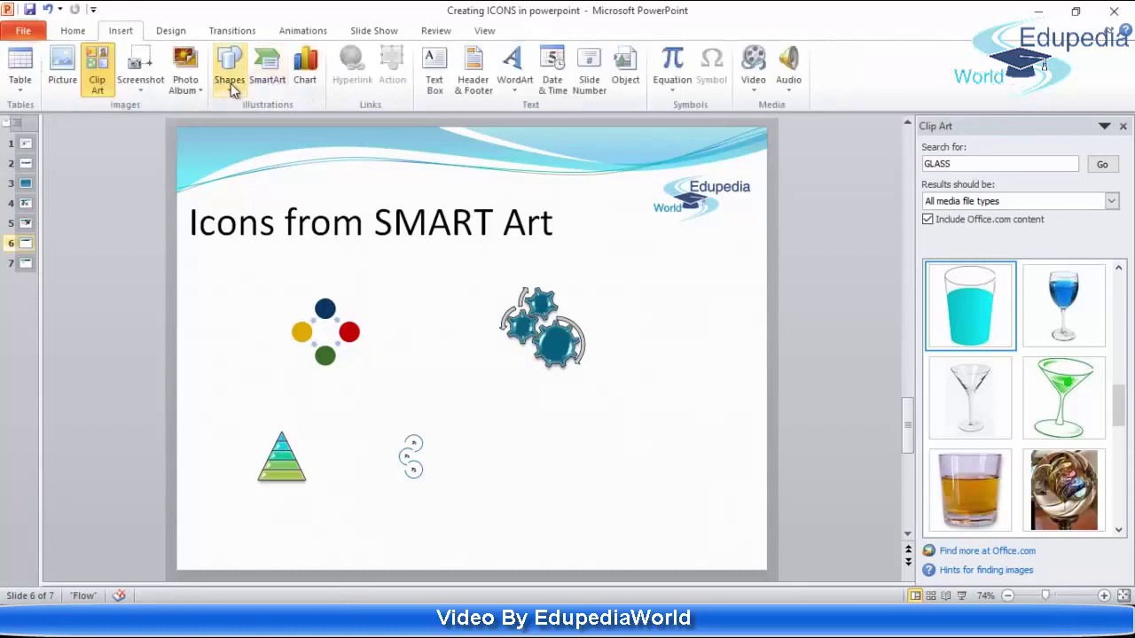
{"action": "left_click", "coordinate": [230, 84]}
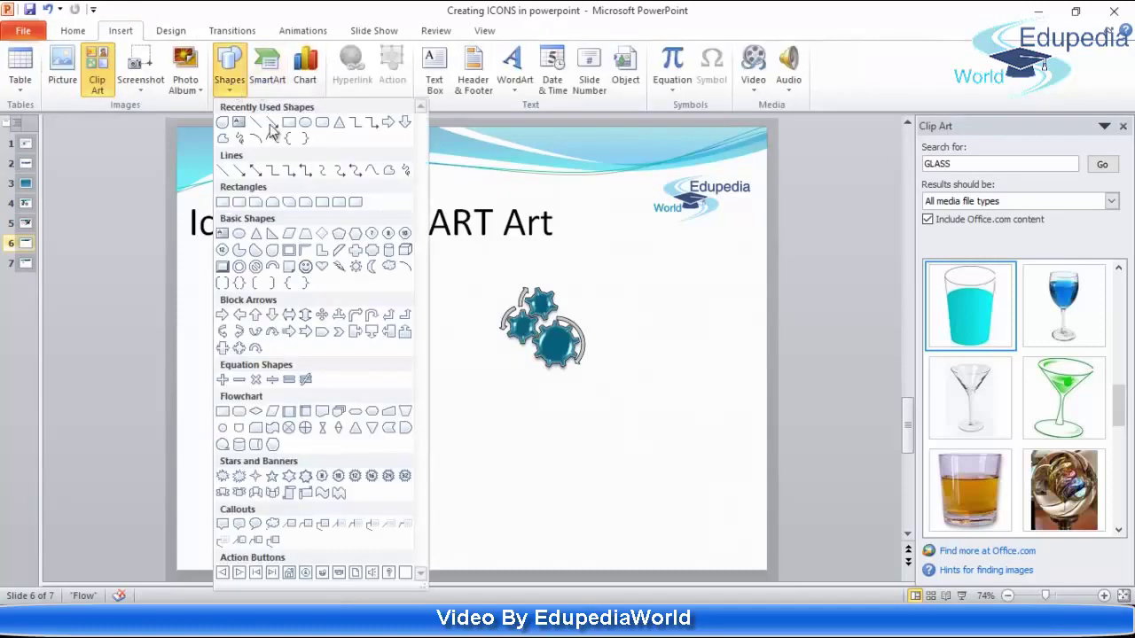
{"action": "left_click", "coordinate": [324, 127]}
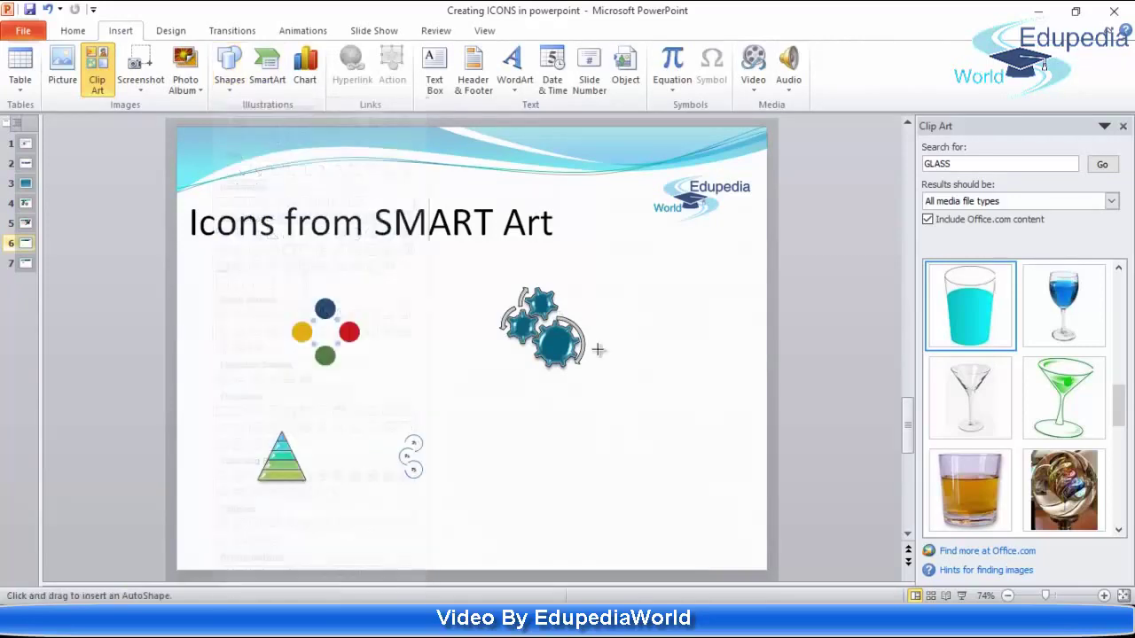
{"action": "left_click", "coordinate": [503, 408]}
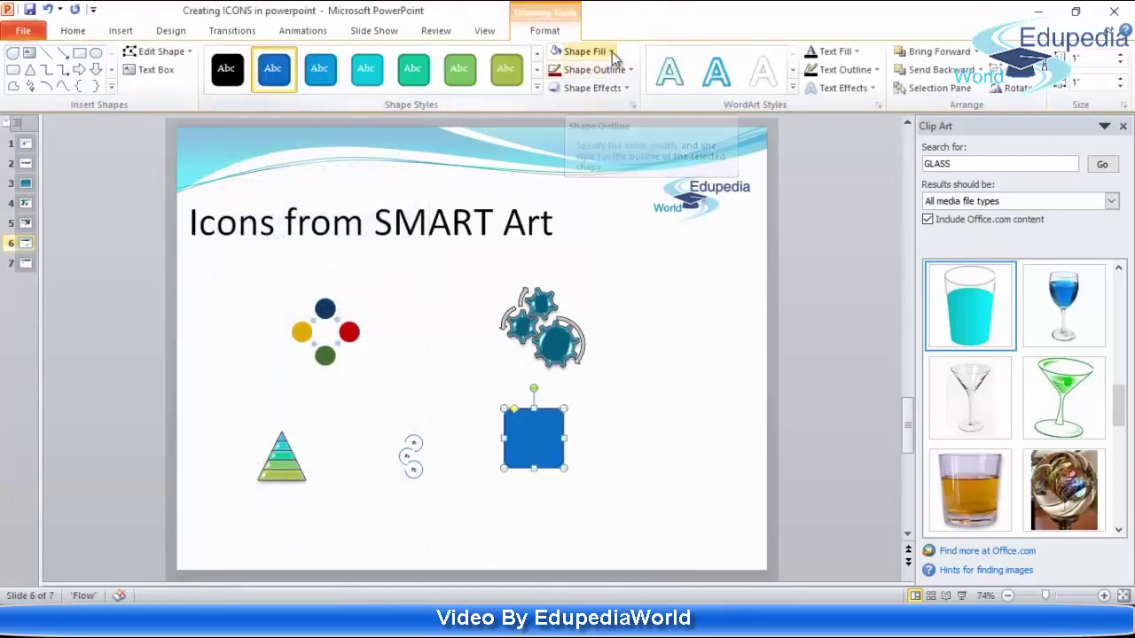
Give the rounded square a grey fill and no outline, then duplicate it
{"action": "left_click", "coordinate": [611, 52]}
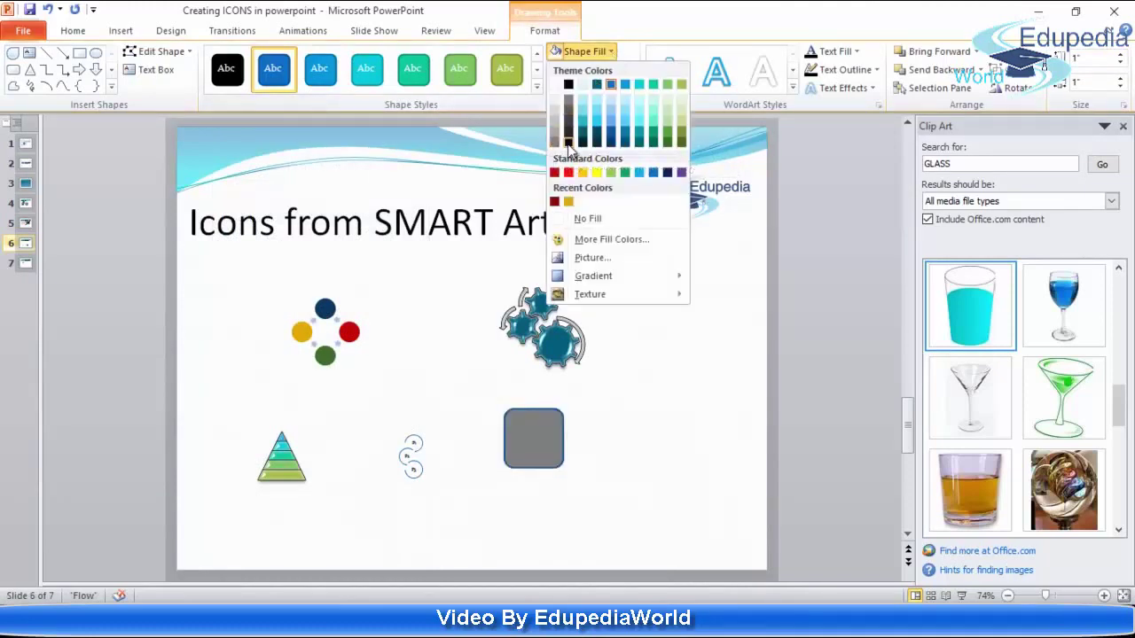
{"action": "left_click", "coordinate": [570, 106]}
{"action": "left_click", "coordinate": [624, 69]}
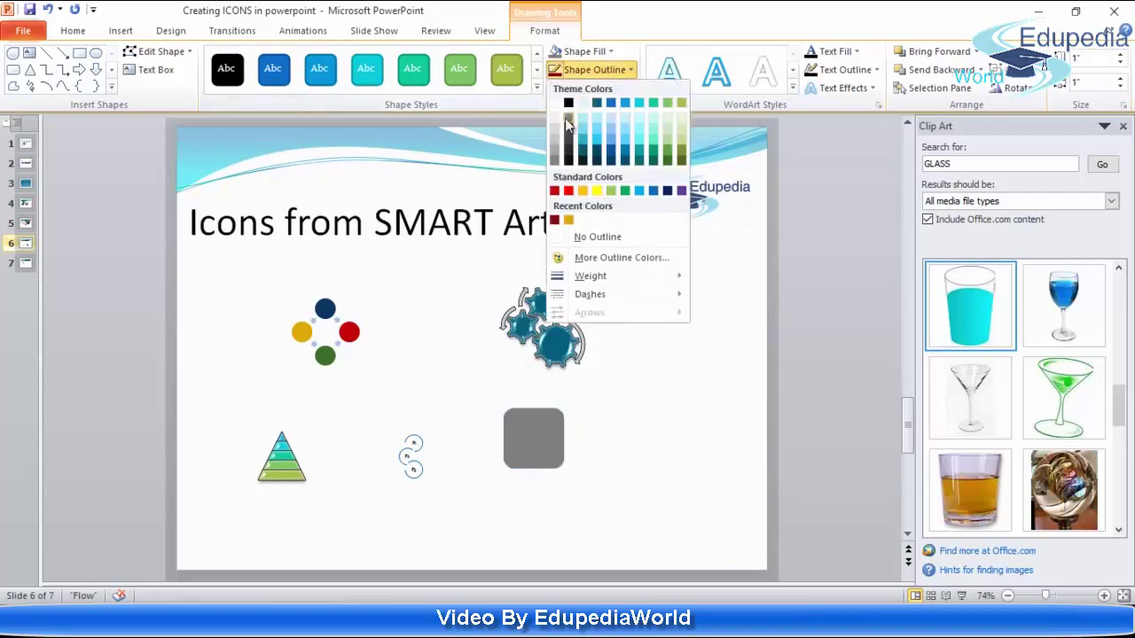
{"action": "left_click", "coordinate": [589, 237]}
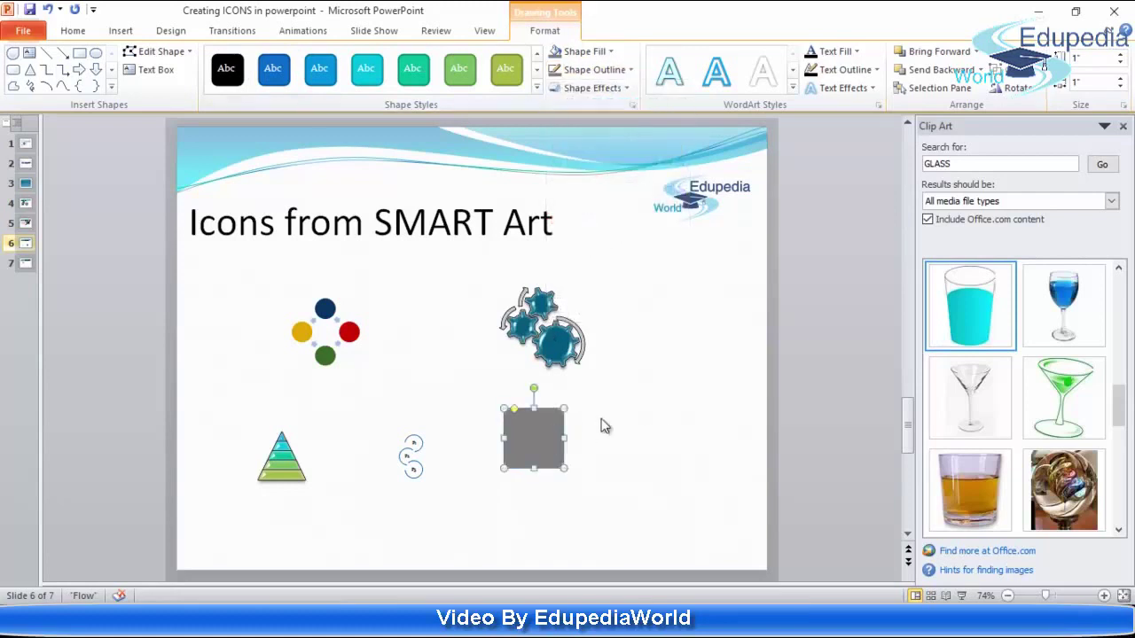
{"action": "key", "text": "ctrl+c"}
{"action": "key", "text": "ctrl+v"}
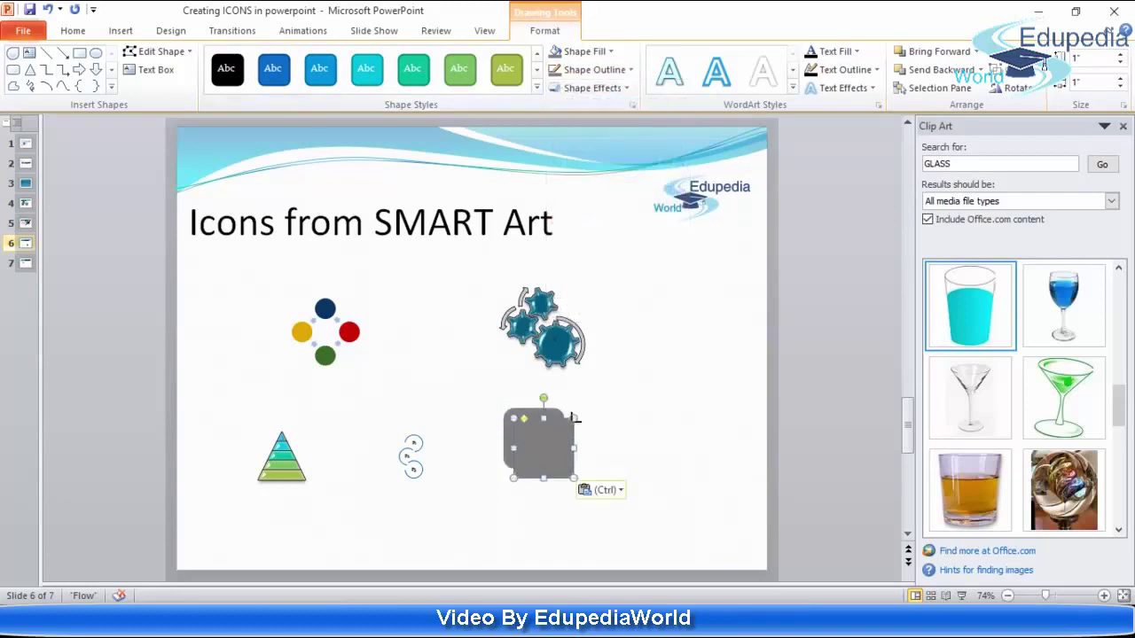
Copy the swirl graphic and paste it onto the slide as a picture
{"action": "left_click", "coordinate": [410, 465]}
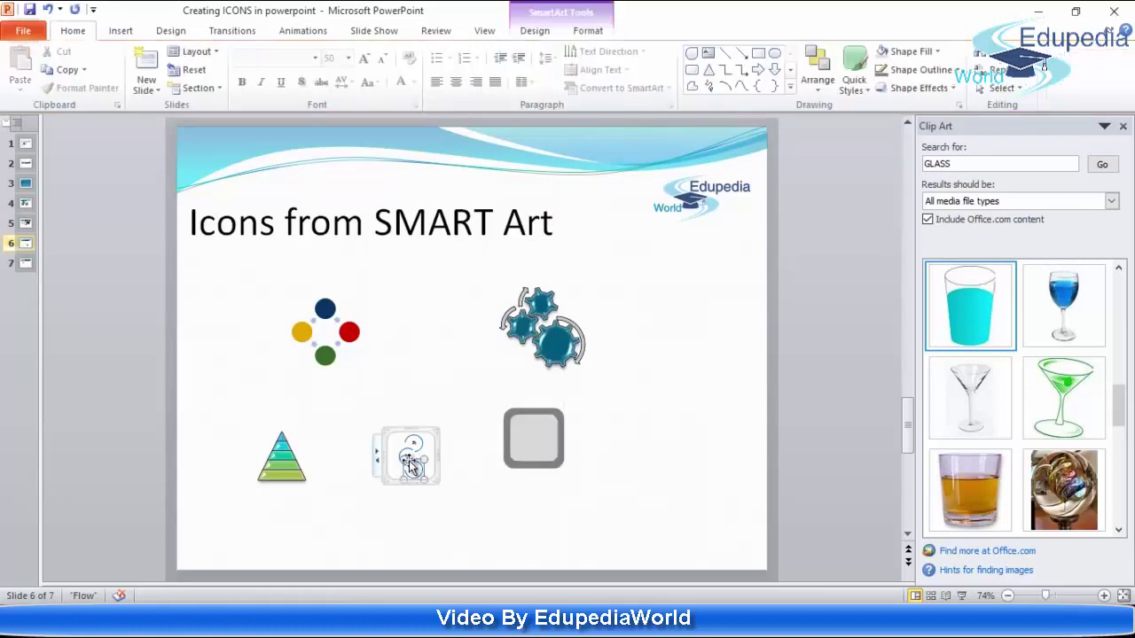
{"action": "left_click", "coordinate": [462, 386]}
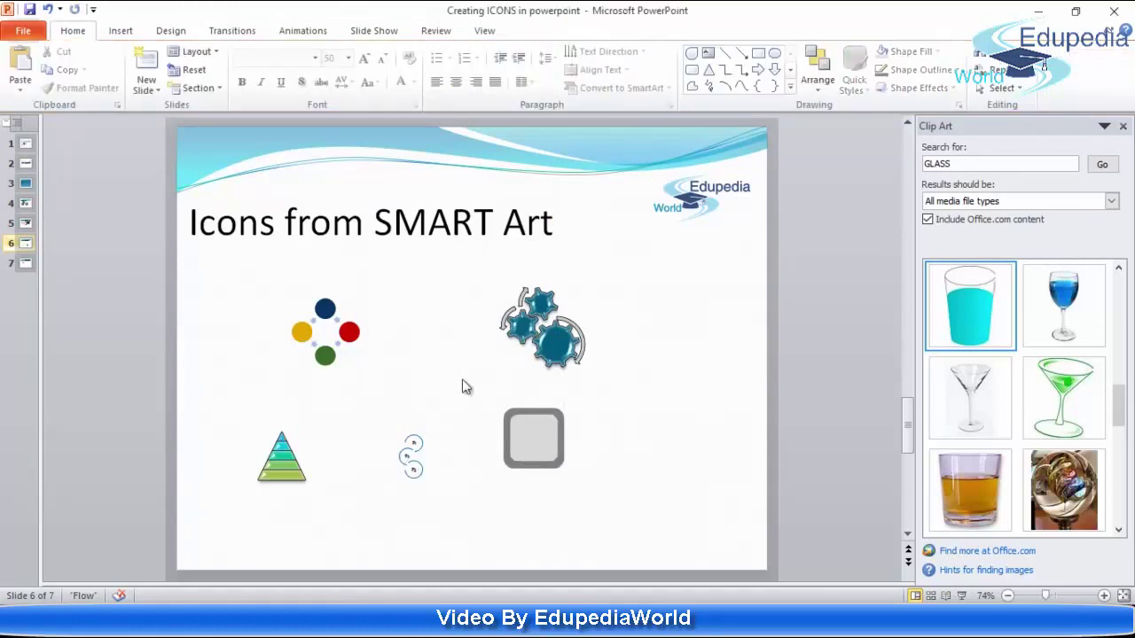
{"action": "left_click", "coordinate": [410, 457]}
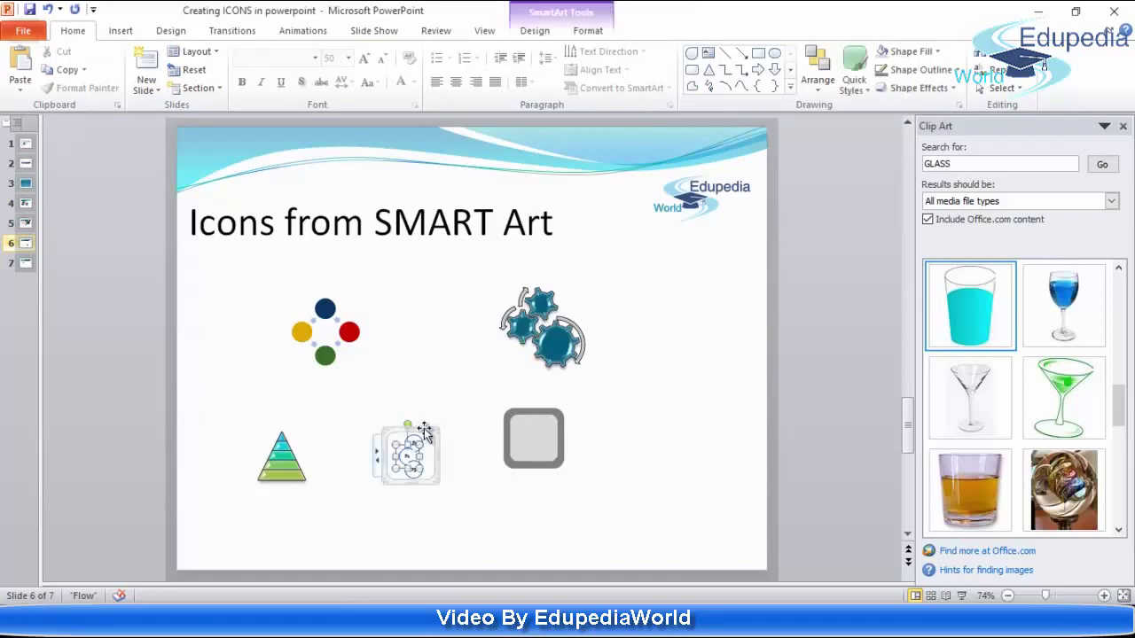
{"action": "right_click", "coordinate": [448, 383]}
{"action": "left_click", "coordinate": [506, 450]}
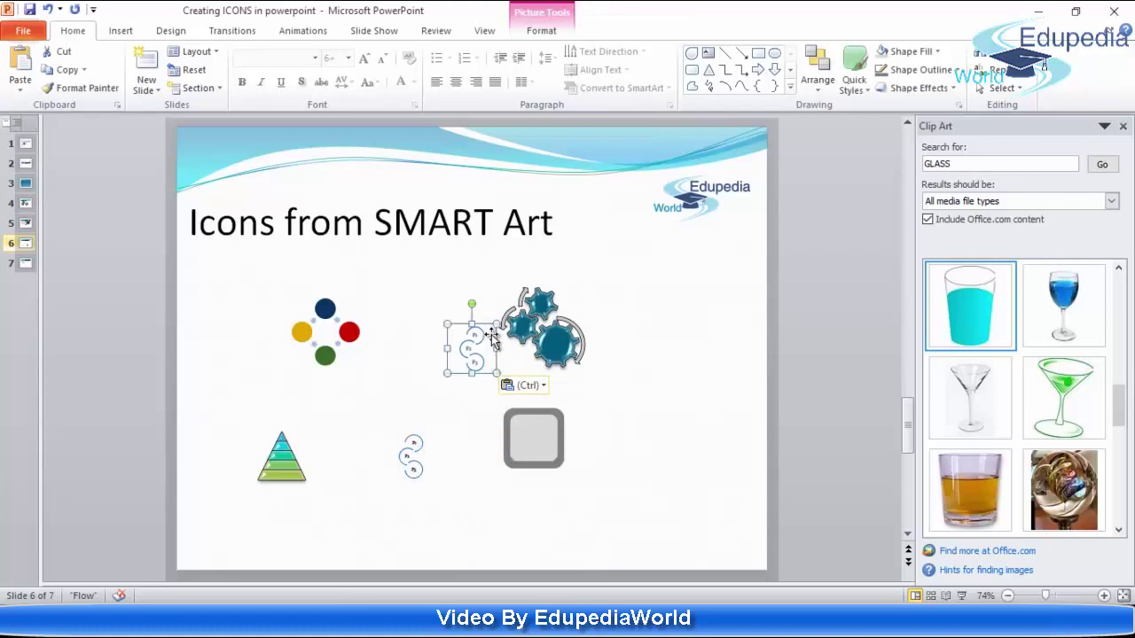
Shorten the pasted swirl picture and nudge it to sit just right of the grey square
{"action": "left_click_drag", "start_coordinate": [470, 325], "coordinate": [454, 350]}
{"action": "key", "text": "Down"}
{"action": "key", "text": "Down"}
{"action": "key", "text": "Down"}
{"action": "key", "text": "Down"}
{"action": "key", "text": "Down"}
{"action": "key", "text": "Down"}
{"action": "key", "text": "Down"}
{"action": "key", "text": "Down"}
{"action": "key", "text": "Down"}
{"action": "key", "text": "Down"}
{"action": "key", "text": "Down"}
{"action": "key", "text": "Down"}
{"action": "key", "text": "Down"}
{"action": "key", "text": "Down"}
{"action": "key", "text": "Down"}
{"action": "key", "text": "Down"}
{"action": "key", "text": "Down"}
{"action": "key", "text": "Down"}
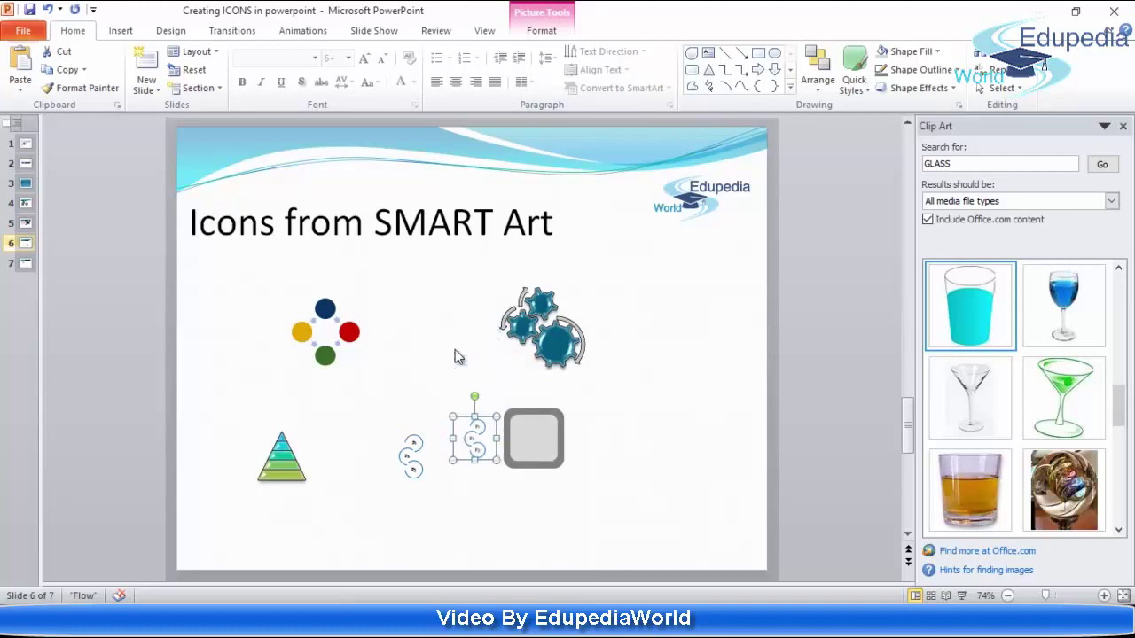
{"action": "key", "text": "Right"}
{"action": "key", "text": "Right"}
{"action": "key", "text": "Right"}
{"action": "key", "text": "Right"}
{"action": "key", "text": "Right"}
{"action": "key", "text": "Right"}
{"action": "key", "text": "Right"}
{"action": "key", "text": "Right"}
{"action": "key", "text": "Right"}
{"action": "key", "text": "Right"}
{"action": "key", "text": "Right"}
{"action": "key", "text": "Right"}
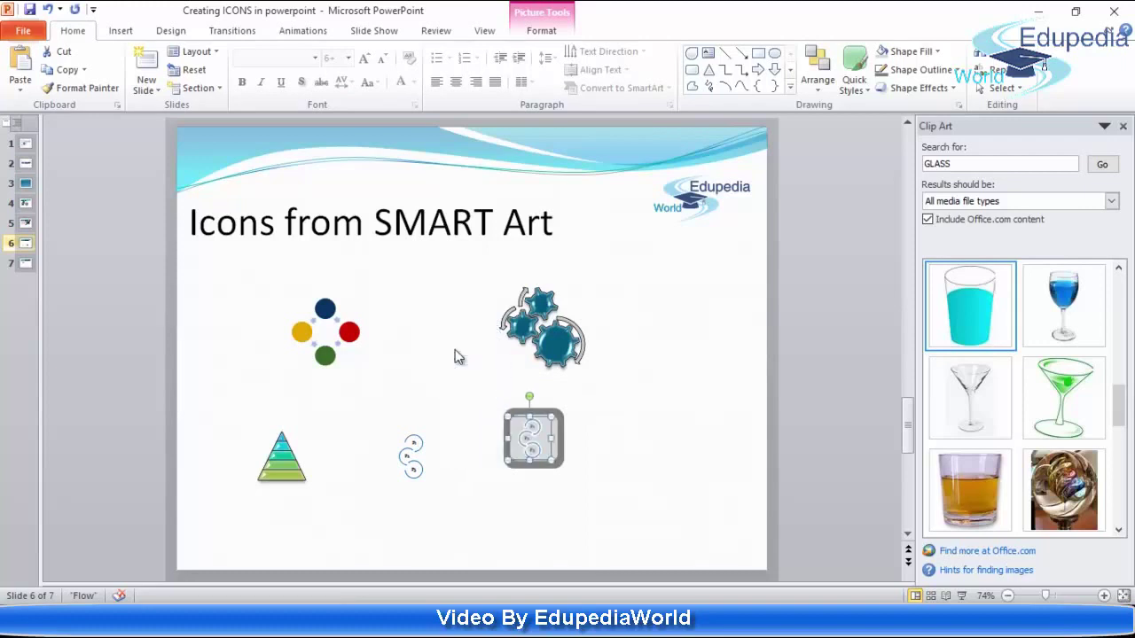
{"action": "left_click_drag", "start_coordinate": [532, 443], "coordinate": [536, 444]}
{"action": "key", "text": "Right"}
{"action": "key", "text": "Right"}
{"action": "key", "text": "Right"}
{"action": "key", "text": "Right"}
{"action": "key", "text": "Right"}
{"action": "key", "text": "Right"}
{"action": "key", "text": "Right"}
{"action": "key", "text": "Right"}
{"action": "key", "text": "Right"}
{"action": "key", "text": "Right"}
{"action": "key", "text": "Right"}
{"action": "key", "text": "Right"}
{"action": "key", "text": "Right"}
{"action": "key", "text": "Right"}
{"action": "key", "text": "Right"}
{"action": "key", "text": "Right"}
{"action": "key", "text": "Right"}
{"action": "key", "text": "Right"}
{"action": "key", "text": "Right"}
{"action": "key", "text": "Right"}
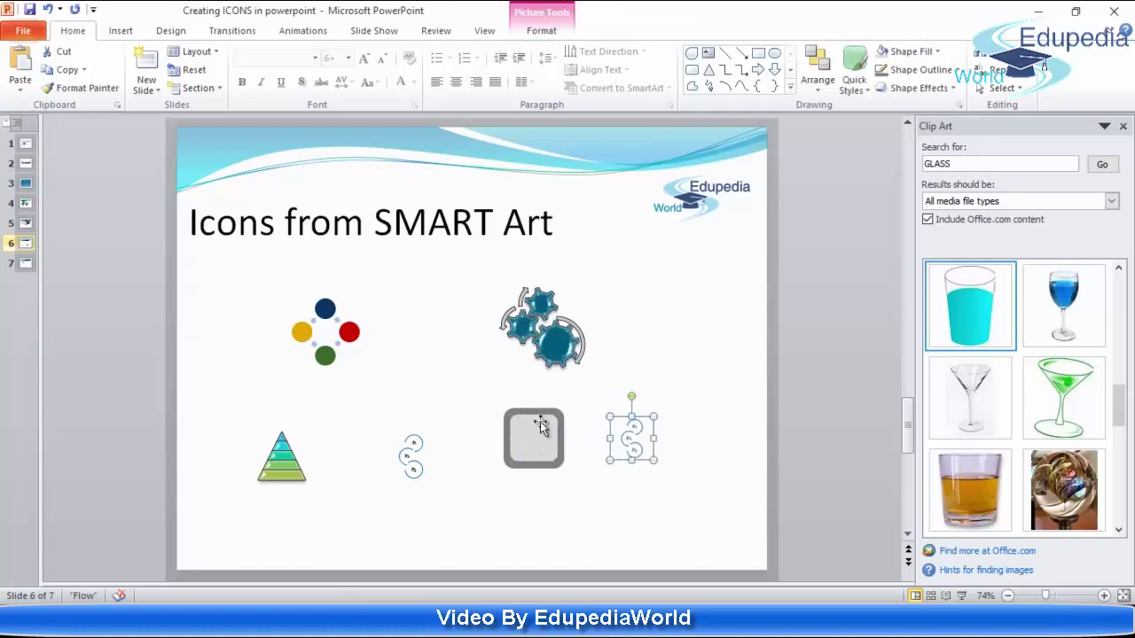
{"action": "left_click", "coordinate": [548, 414]}
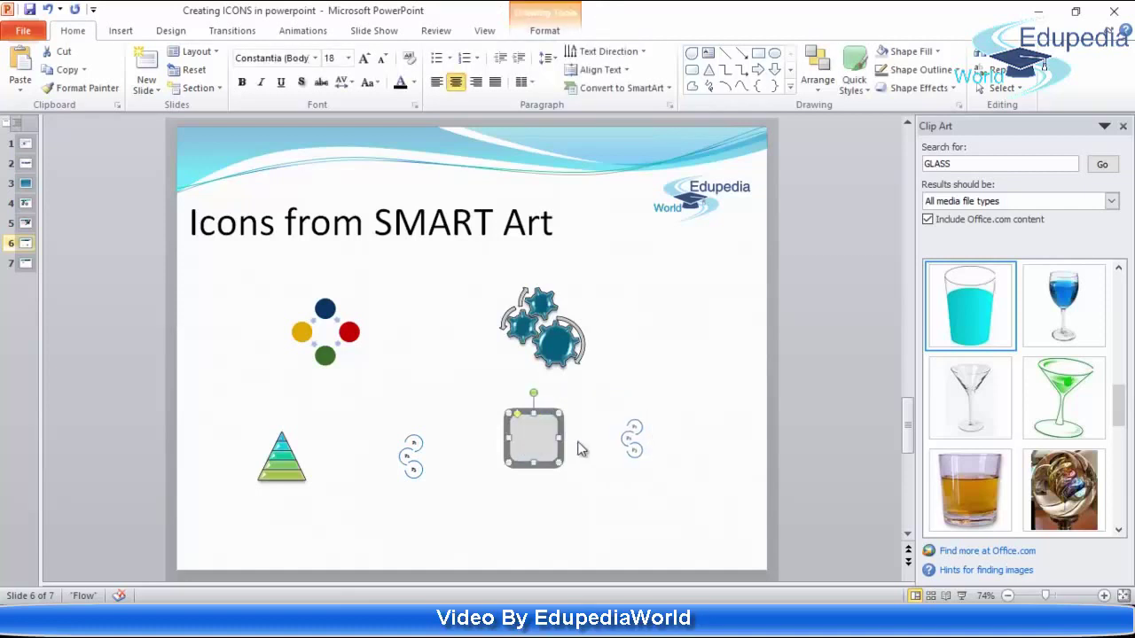
Group the grey square's two layers into one object
{"action": "left_click", "coordinate": [563, 441]}
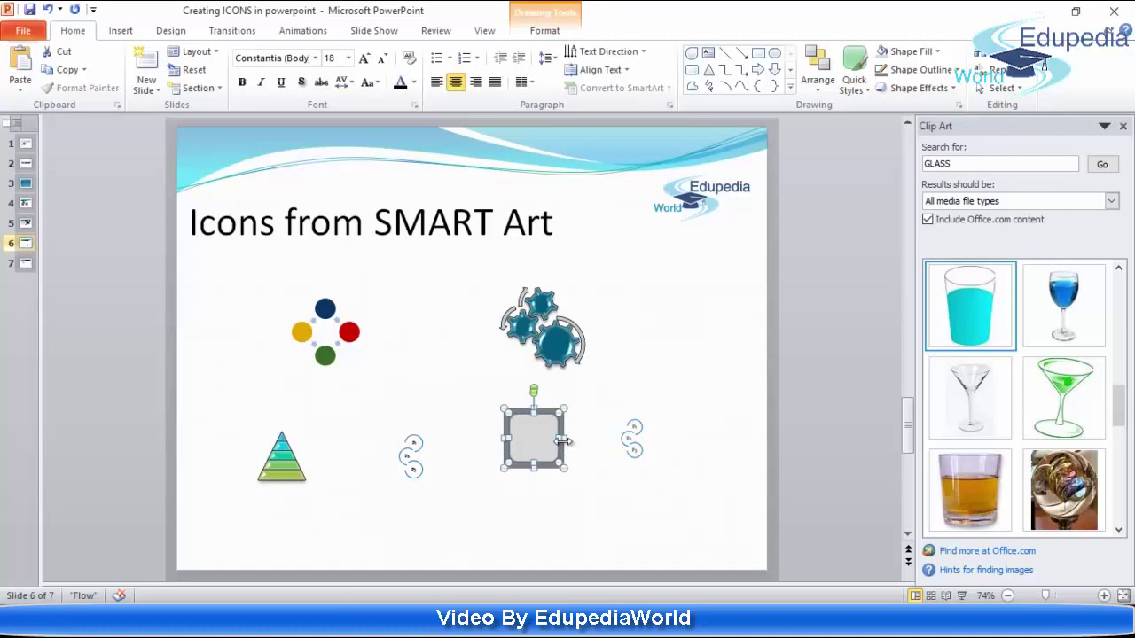
{"action": "left_click", "coordinate": [546, 31]}
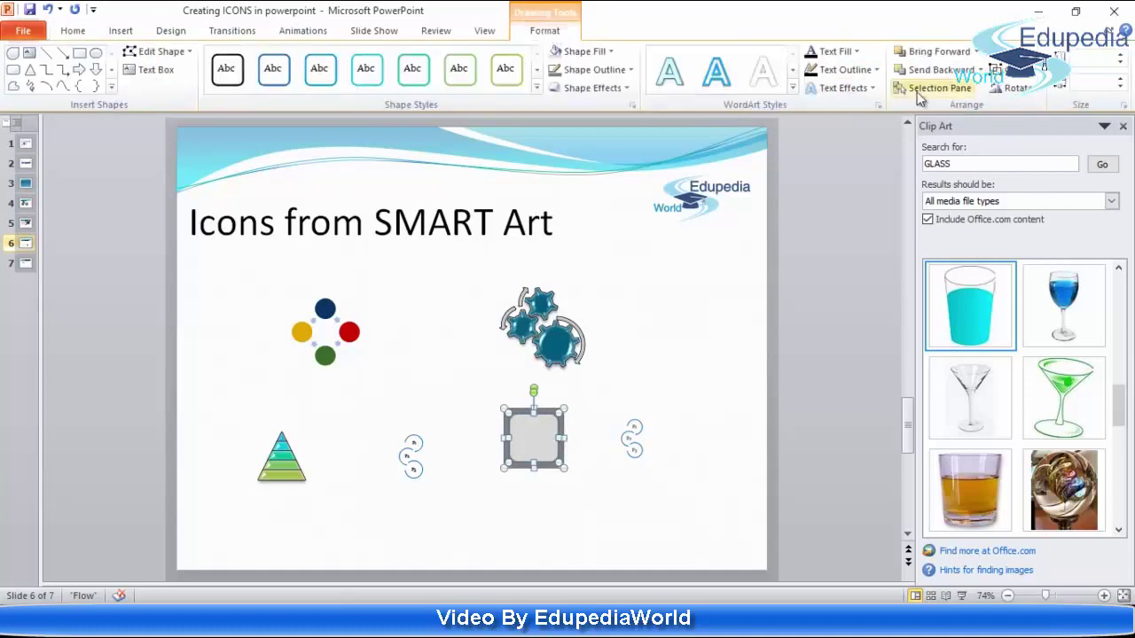
{"action": "left_click", "coordinate": [1024, 71]}
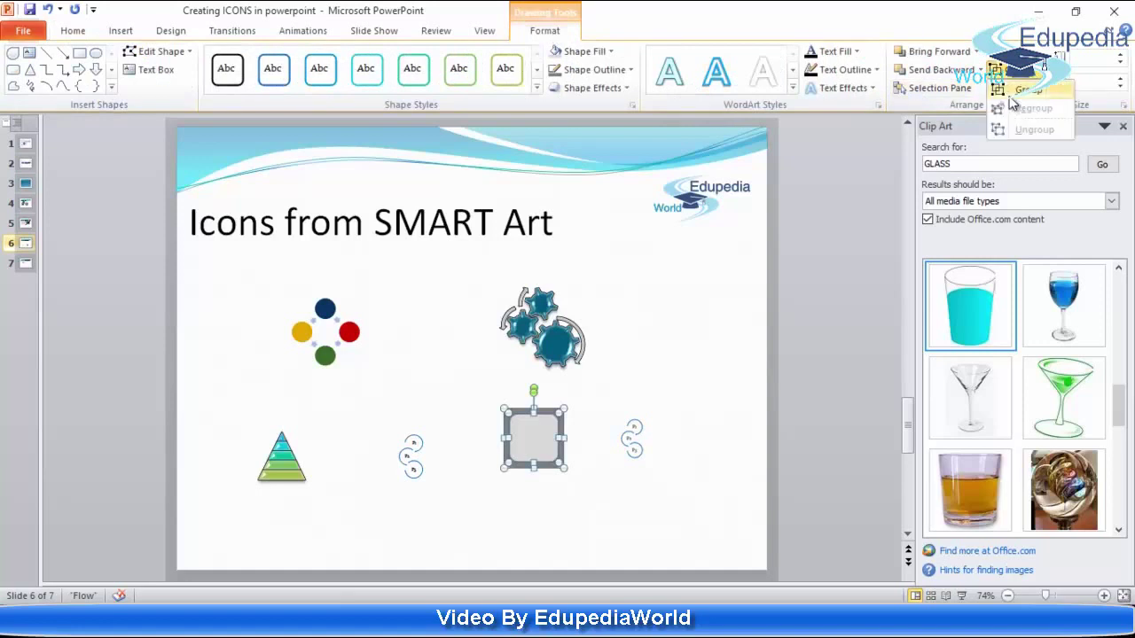
{"action": "left_click", "coordinate": [1013, 97]}
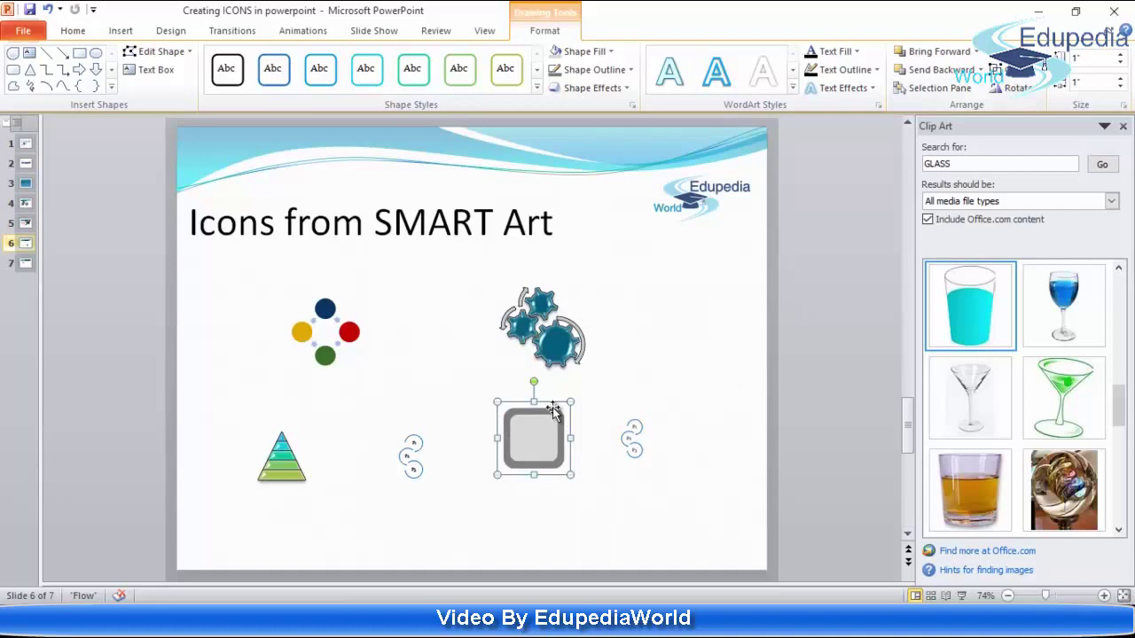
Paste a copy of the grey square and nudge it right of the gears
{"action": "key", "text": "ctrl+v"}
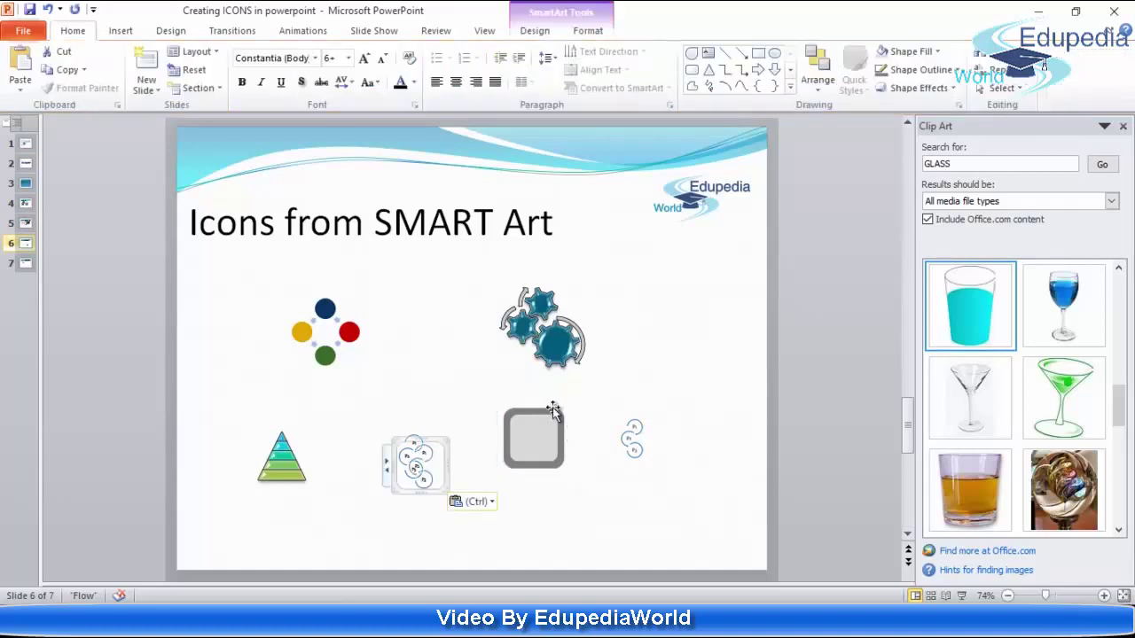
{"action": "left_click", "coordinate": [593, 411]}
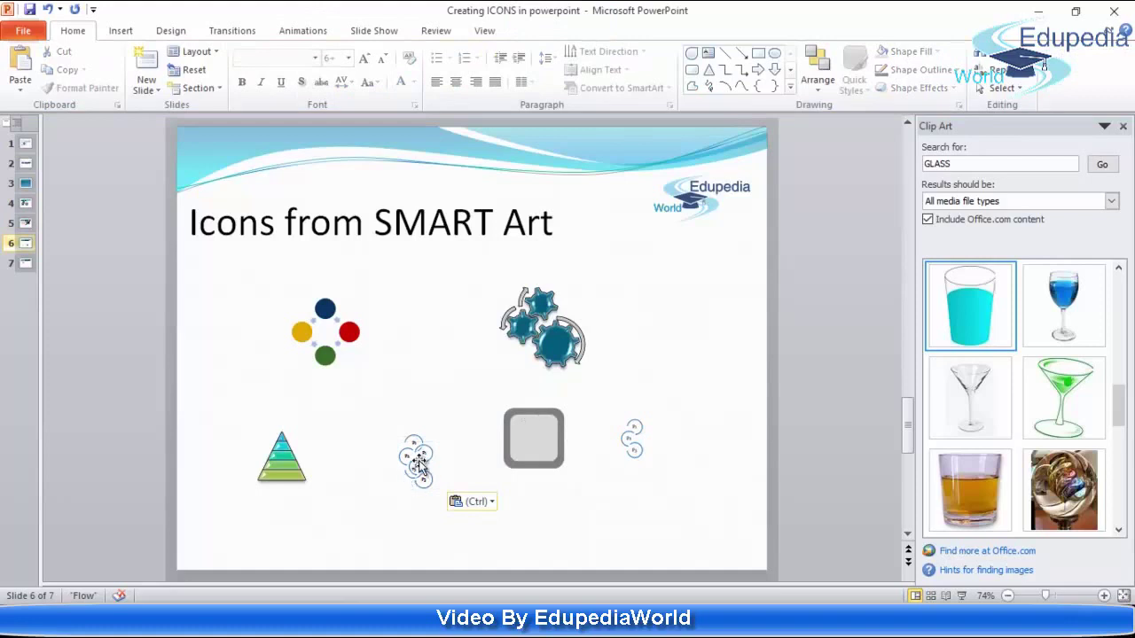
{"action": "key", "text": "ctrl+z"}
{"action": "key", "text": "ctrl+z"}
{"action": "key", "text": "Right"}
{"action": "key", "text": "Right"}
{"action": "key", "text": "Right"}
{"action": "key", "text": "Right"}
{"action": "key", "text": "Right"}
{"action": "key", "text": "Right"}
{"action": "key", "text": "Right"}
{"action": "key", "text": "Right"}
{"action": "key", "text": "Right"}
{"action": "key", "text": "Right"}
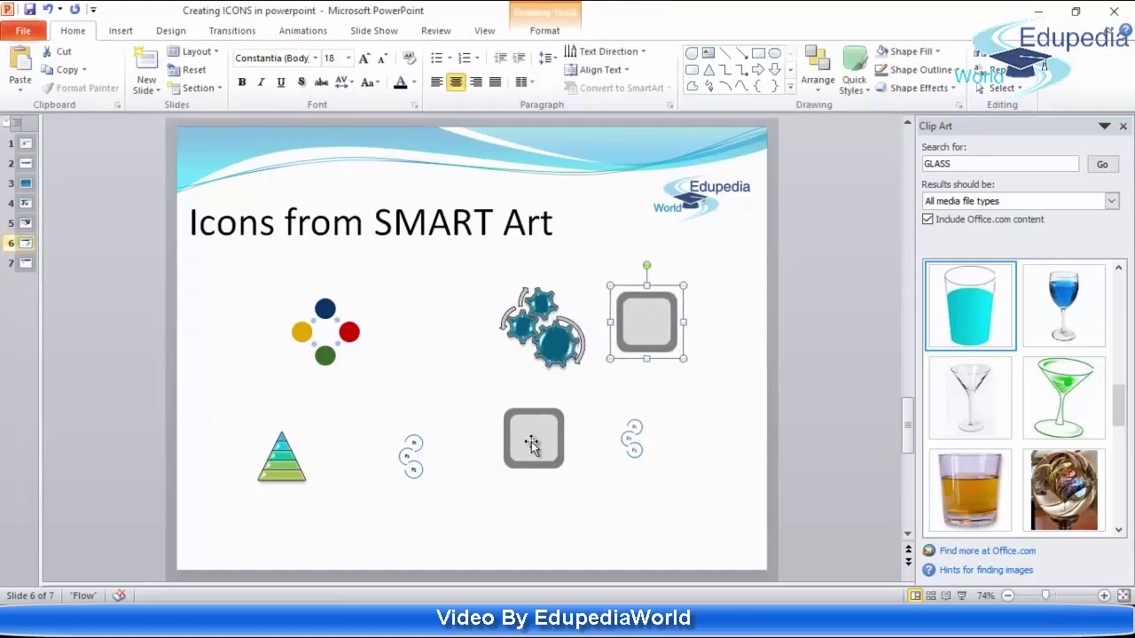
Copy the gears graphic and paste it onto the slide as a picture
{"action": "left_click", "coordinate": [575, 342]}
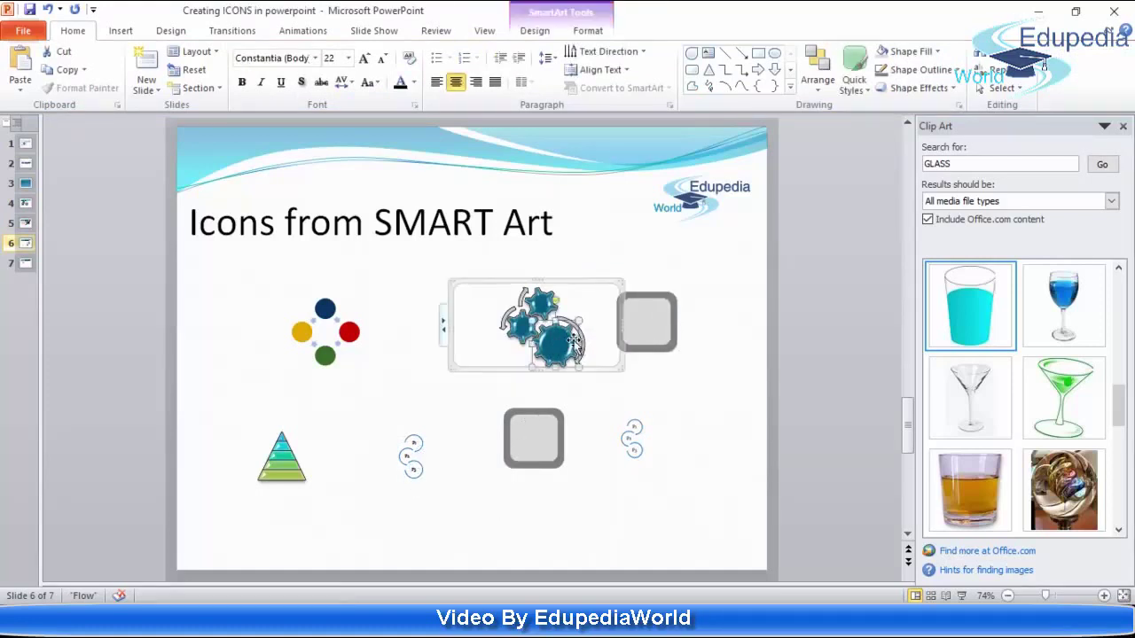
{"action": "left_click", "coordinate": [605, 425]}
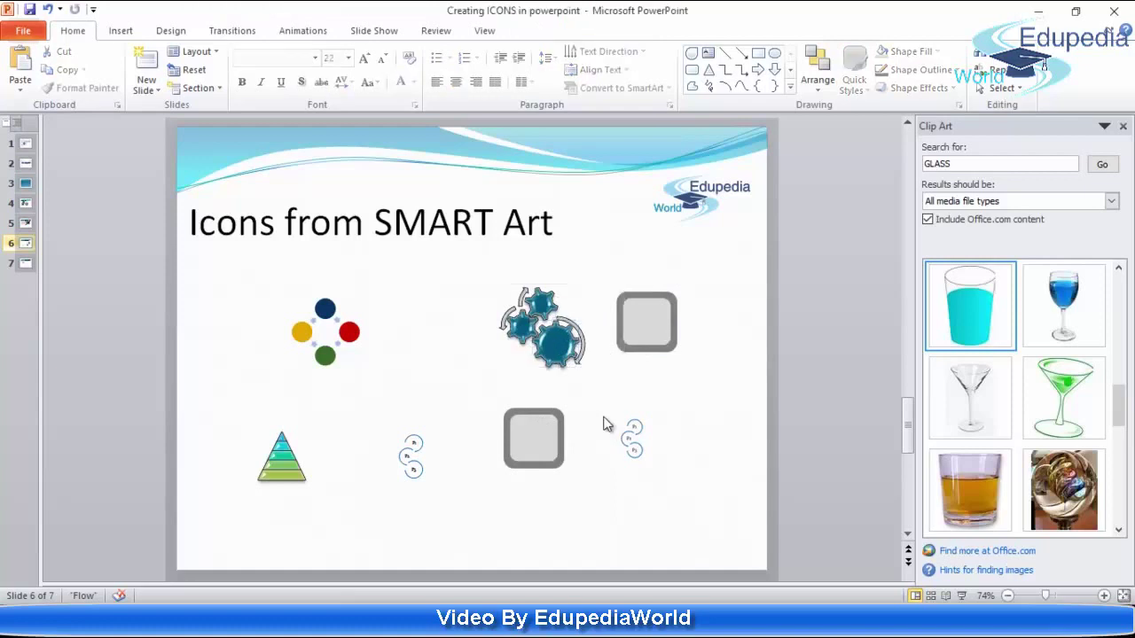
{"action": "left_click", "coordinate": [521, 296]}
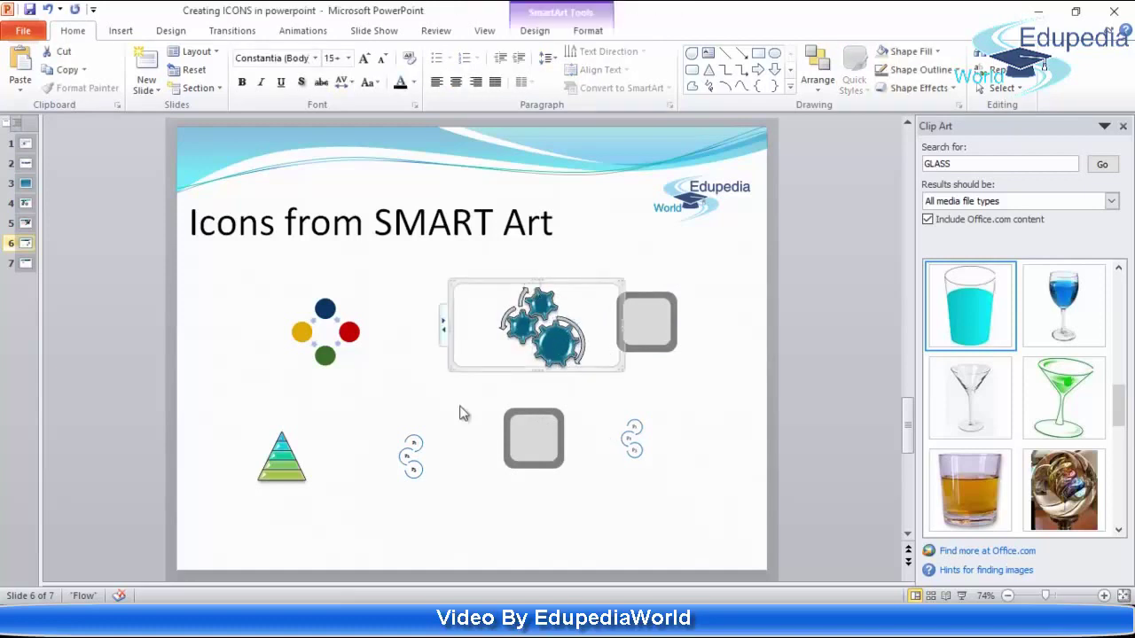
{"action": "right_click", "coordinate": [553, 528]}
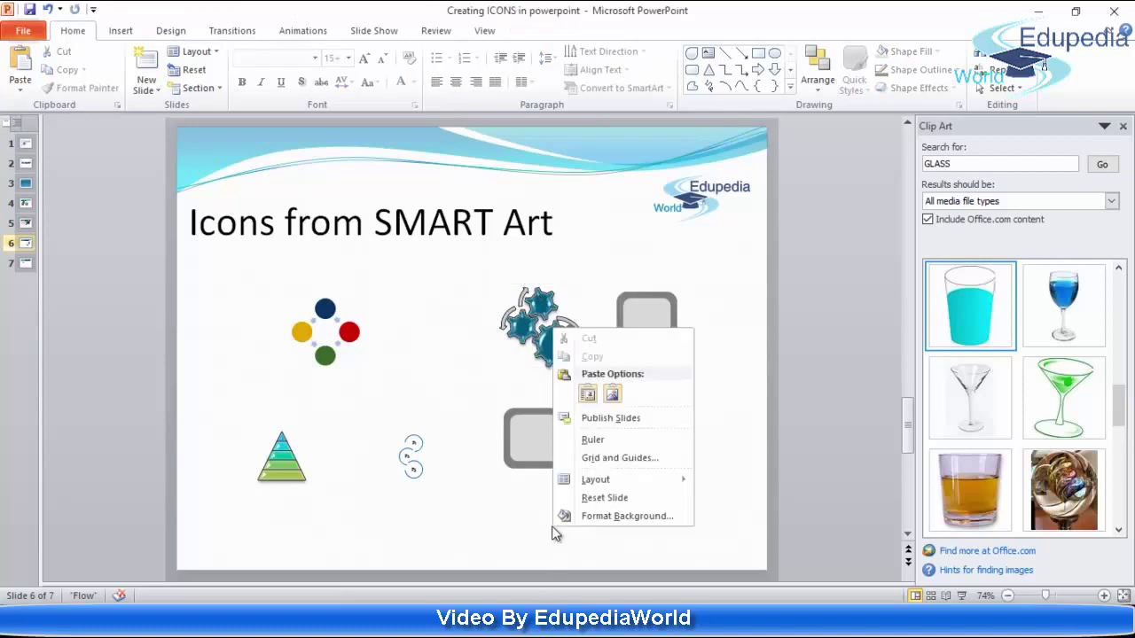
{"action": "left_click", "coordinate": [612, 394]}
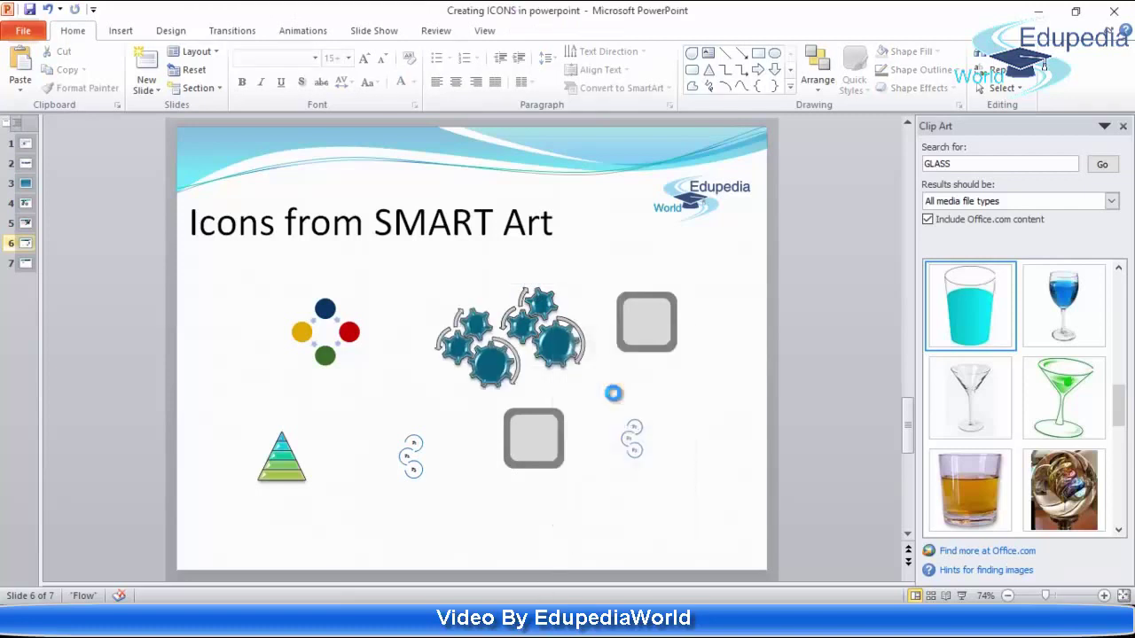
Narrow the gears picture and place it inside the upper grey square
{"action": "left_click_drag", "start_coordinate": [390, 347], "coordinate": [457, 347]}
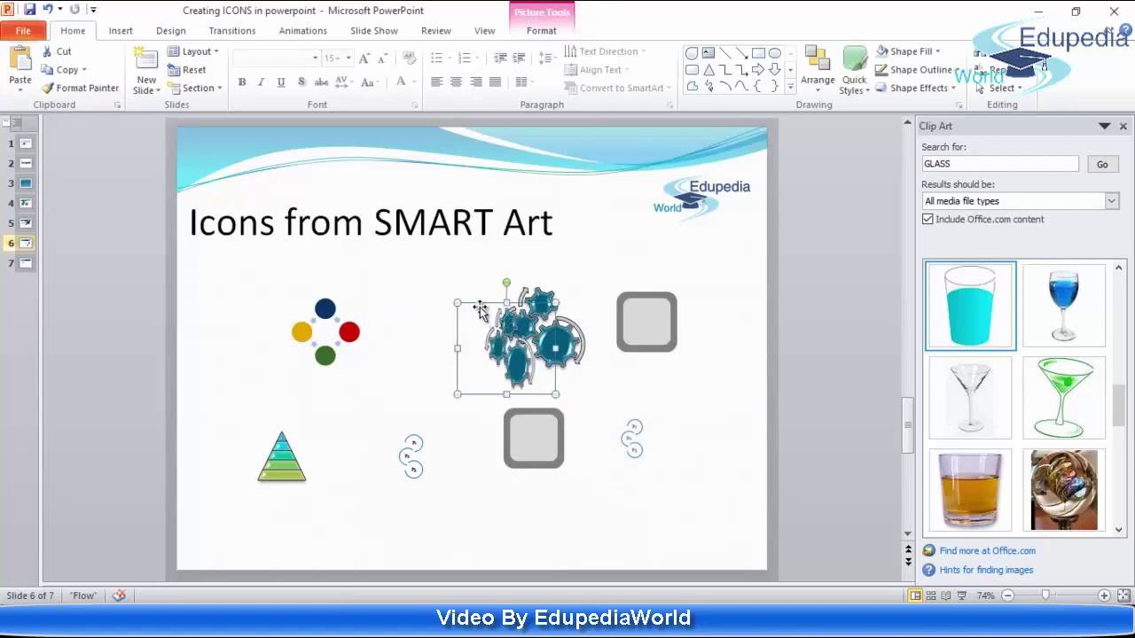
{"action": "left_click_drag", "start_coordinate": [479, 307], "coordinate": [646, 319]}
{"action": "left_click", "coordinate": [689, 367]}
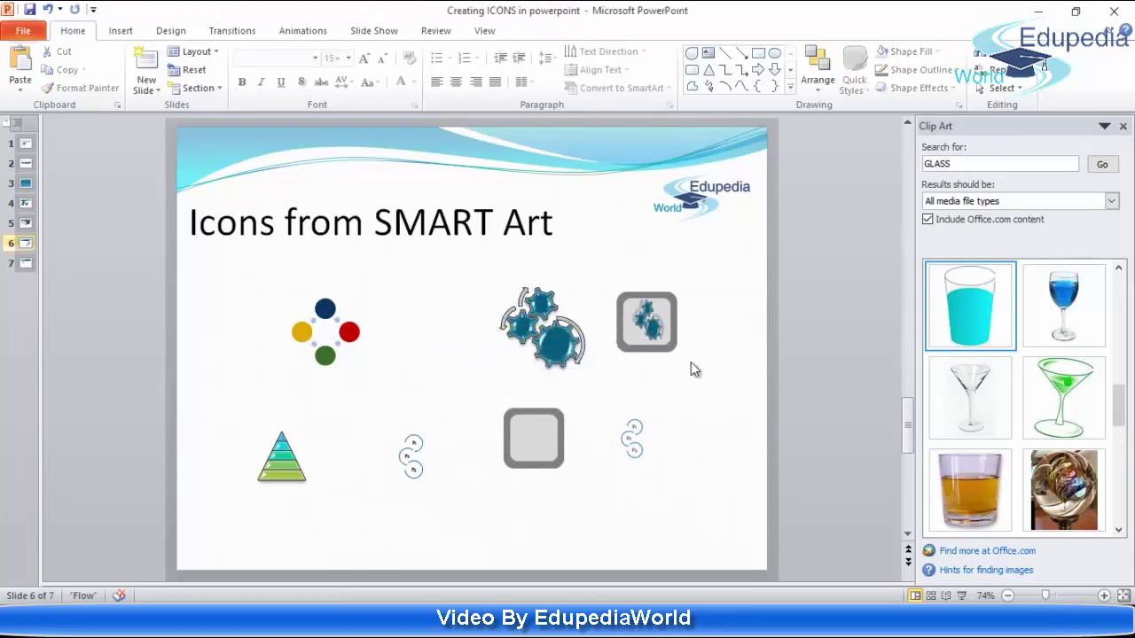
{"action": "left_click", "coordinate": [649, 323]}
{"action": "left_click", "coordinate": [538, 326]}
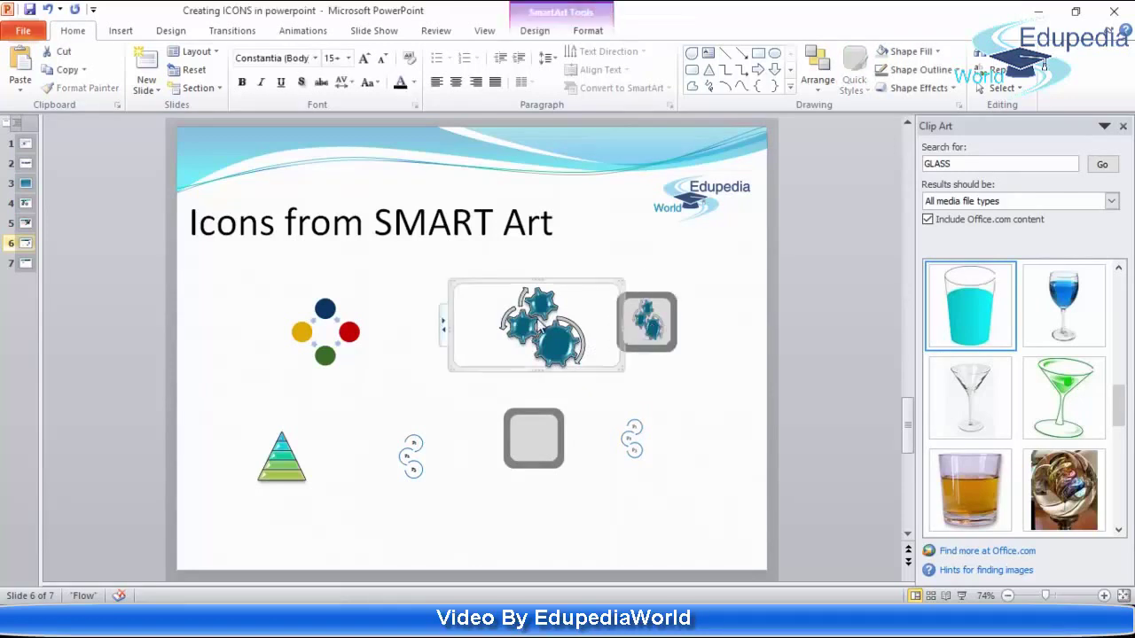
Browse the gears graphic's colour schemes under SmartArt Design > Change Colors
{"action": "left_click", "coordinate": [588, 31]}
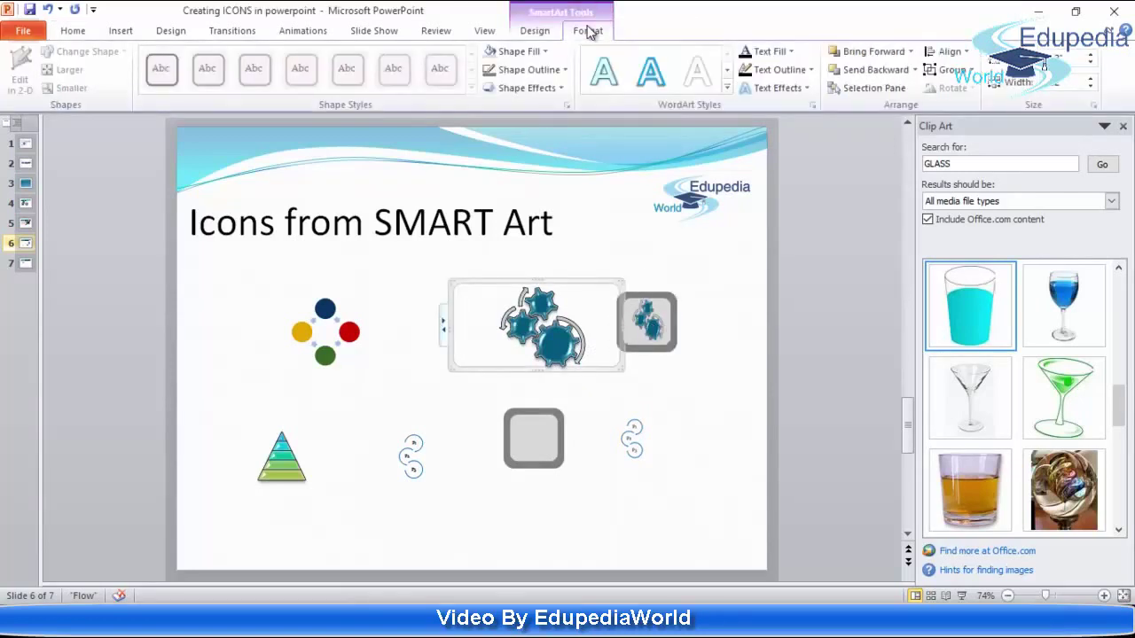
{"action": "left_click", "coordinate": [541, 35]}
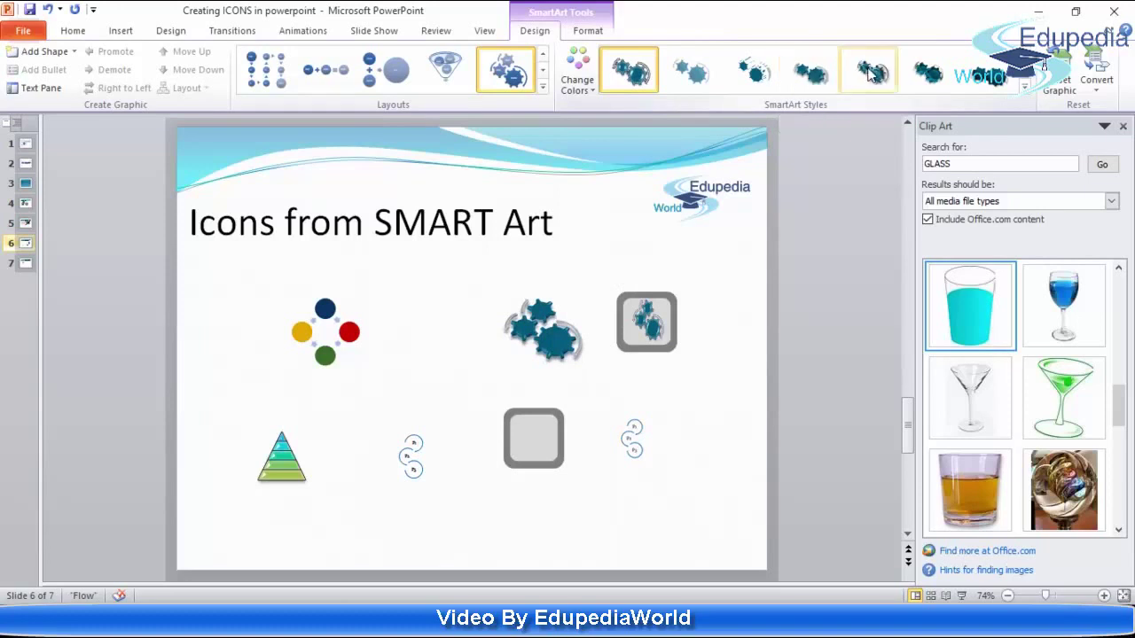
{"action": "left_click", "coordinate": [592, 96]}
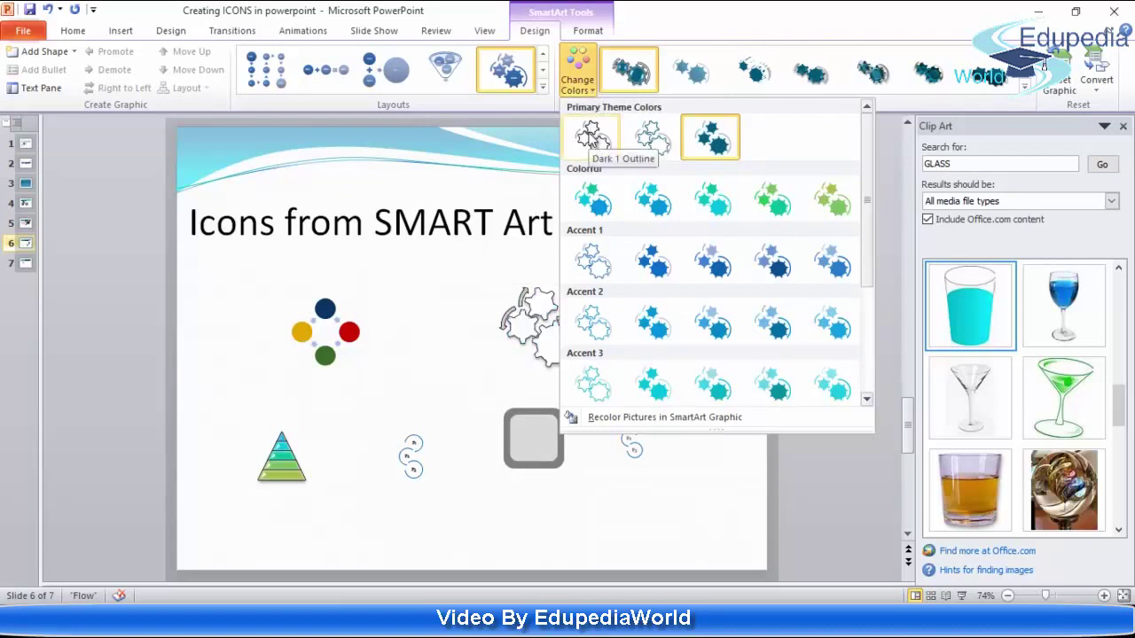
{"action": "left_click", "coordinate": [661, 417]}
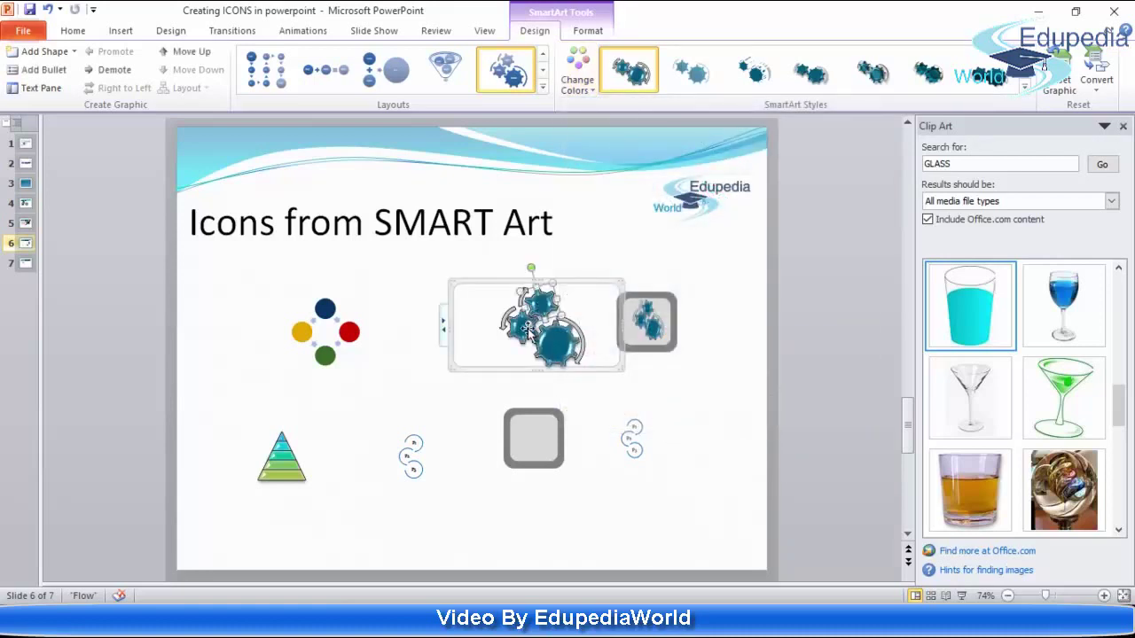
Copy the whole gears graphic, paste it as a picture, and shrink it
{"action": "left_click", "coordinate": [562, 355]}
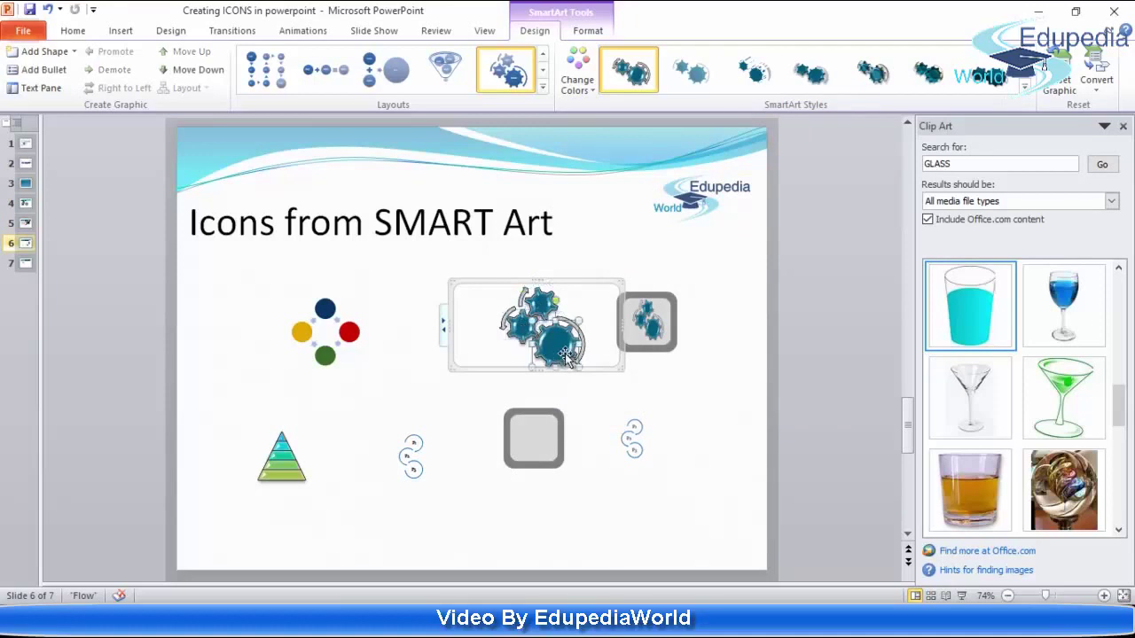
{"action": "left_click", "coordinate": [575, 286]}
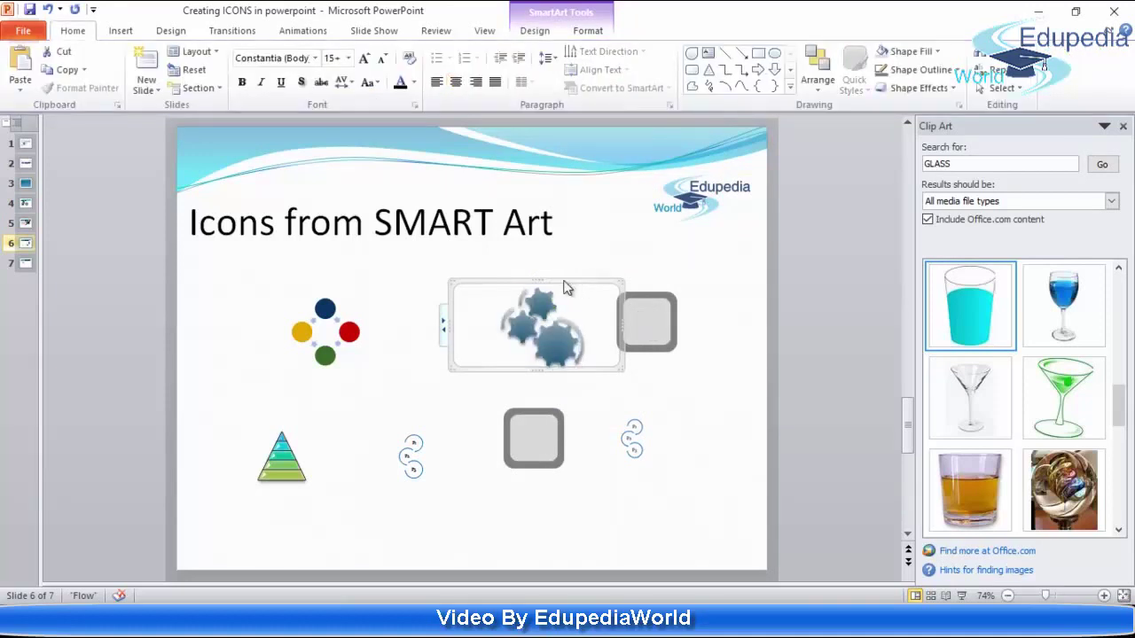
{"action": "right_click", "coordinate": [648, 394]}
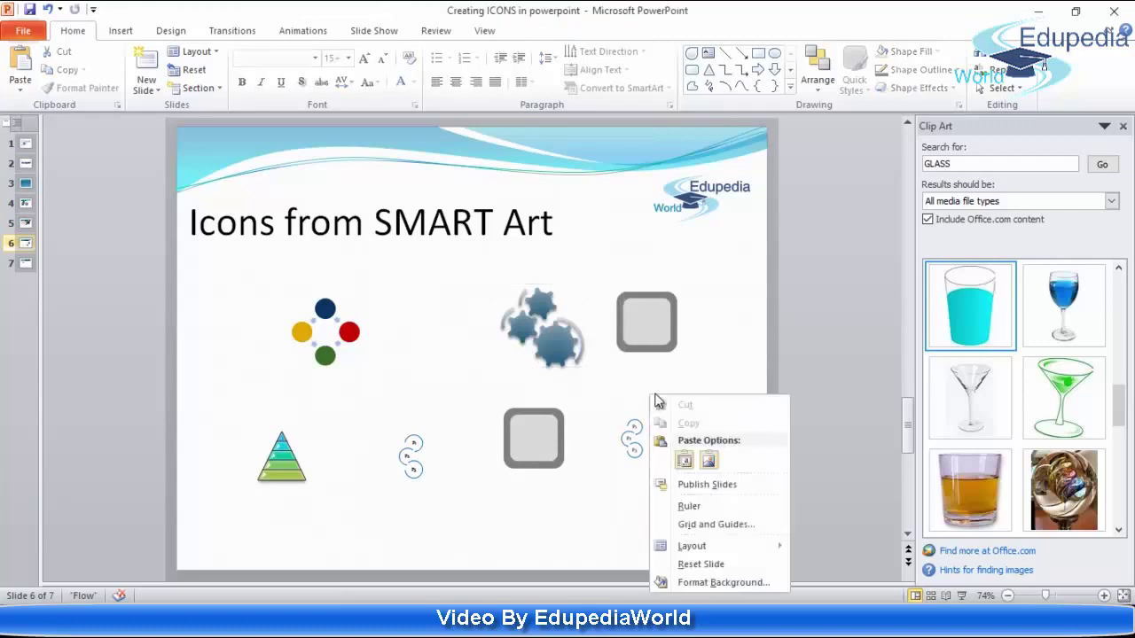
{"action": "left_click", "coordinate": [710, 462]}
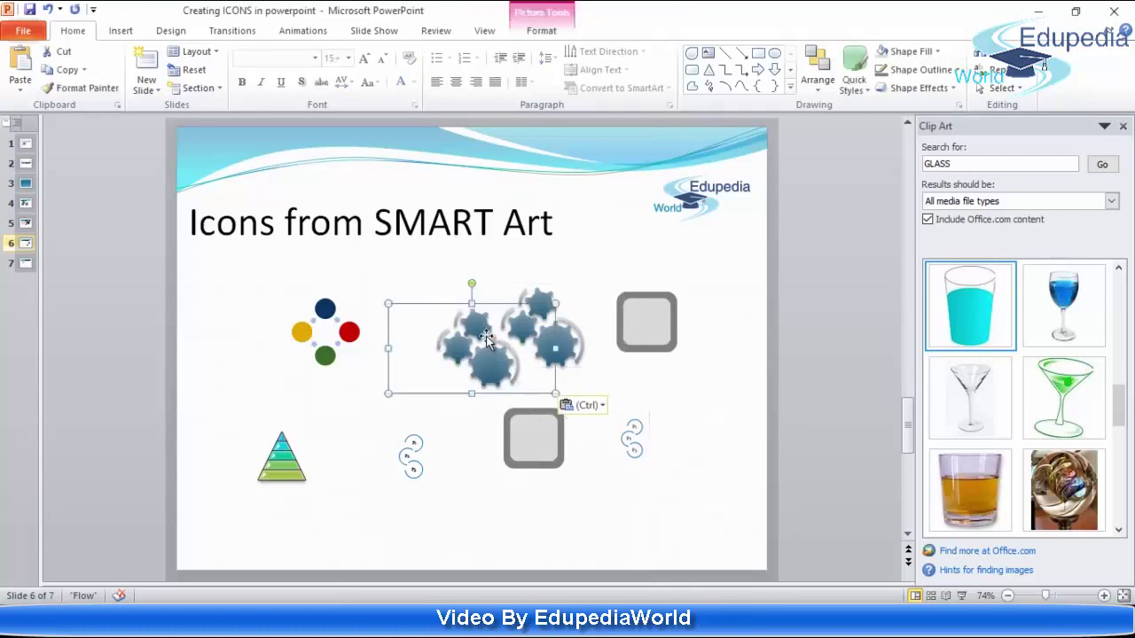
{"action": "left_click_drag", "start_coordinate": [573, 306], "coordinate": [662, 310]}
Place the gears picture in the top-right square and paste a shrunken picture of the circles graphic
{"action": "left_click", "coordinate": [340, 339]}
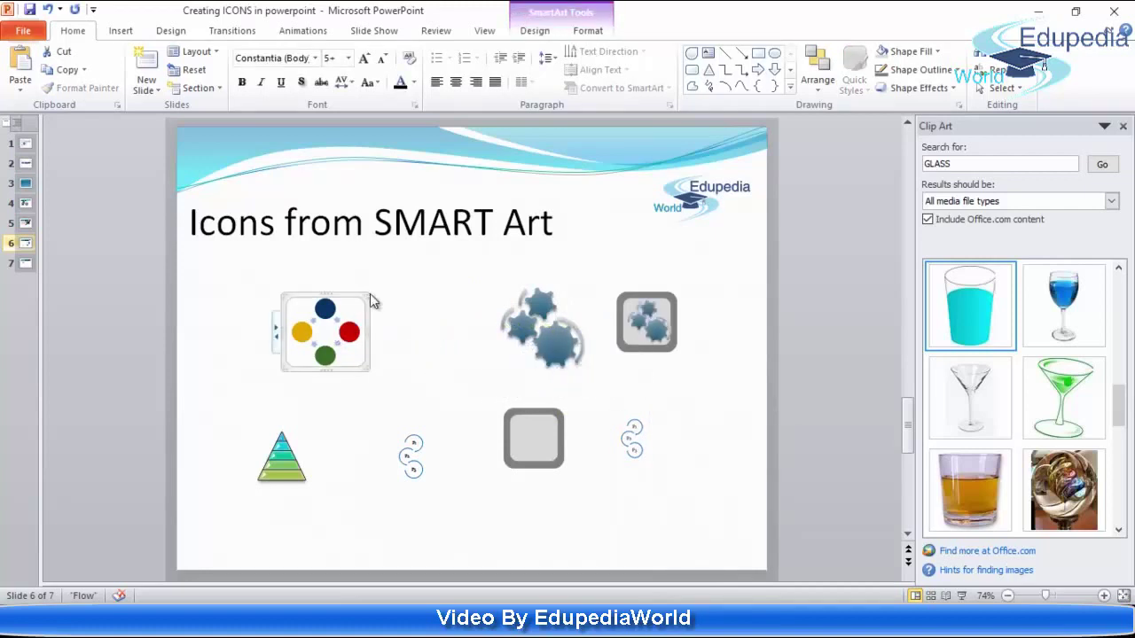
{"action": "right_click", "coordinate": [415, 352]}
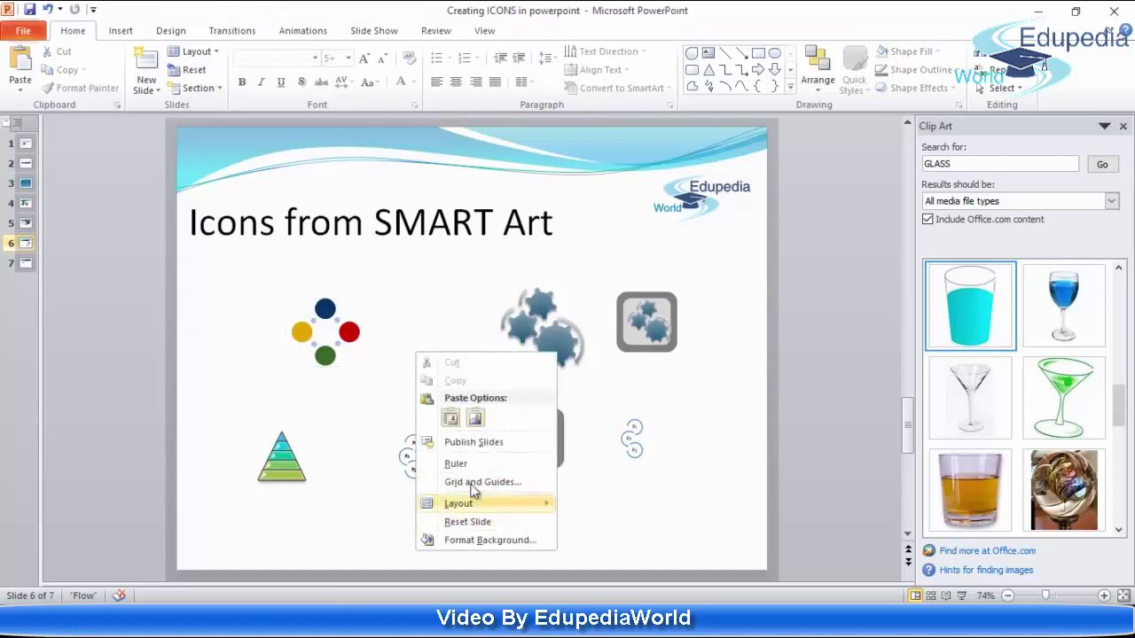
{"action": "left_click", "coordinate": [475, 420]}
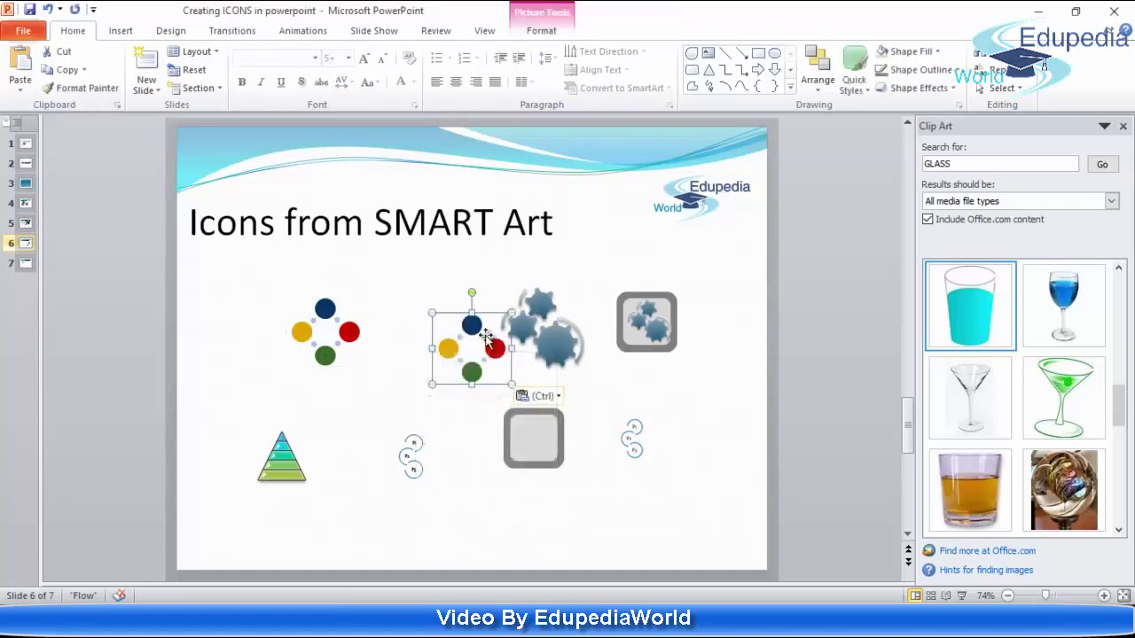
{"action": "left_click_drag", "start_coordinate": [512, 313], "coordinate": [476, 348]}
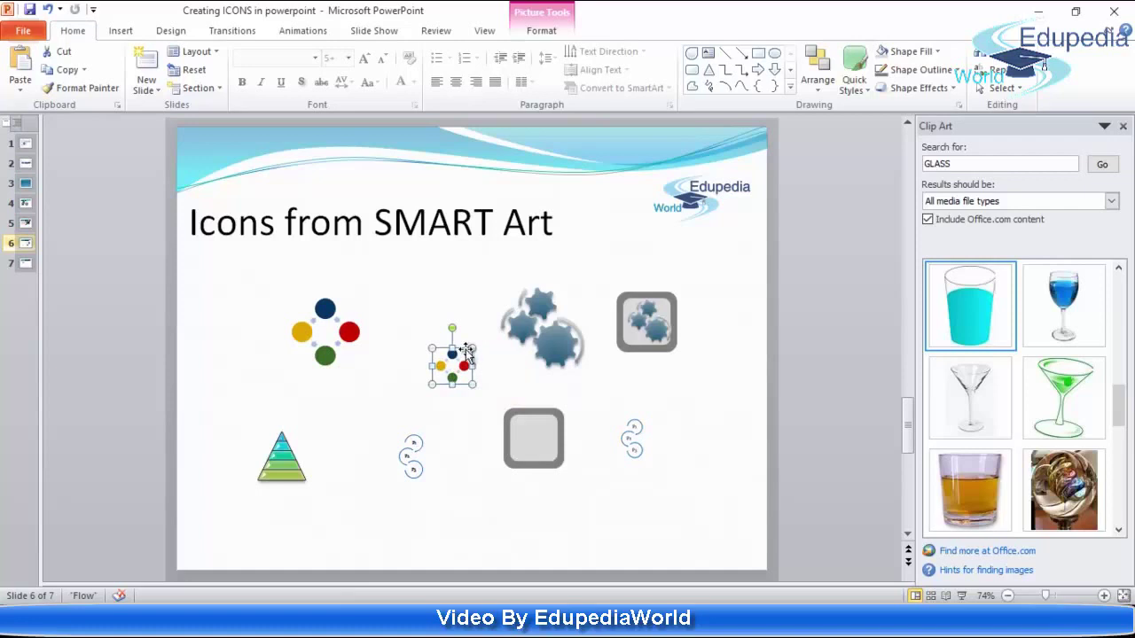
Nudge the circles picture onto the lower grey square with the arrow keys
{"action": "key", "text": "Down"}
{"action": "key", "text": "Down"}
{"action": "key", "text": "Down"}
{"action": "key", "text": "Down"}
{"action": "key", "text": "Down"}
{"action": "key", "text": "Down"}
{"action": "key", "text": "Down"}
{"action": "key", "text": "Down"}
{"action": "key", "text": "Down"}
{"action": "key", "text": "Down"}
{"action": "key", "text": "Down"}
{"action": "key", "text": "Down"}
{"action": "key", "text": "Down"}
{"action": "key", "text": "Right"}
{"action": "key", "text": "Right"}
{"action": "key", "text": "Right"}
{"action": "key", "text": "Right"}
{"action": "key", "text": "Right"}
{"action": "key", "text": "Right"}
{"action": "key", "text": "Right"}
{"action": "key", "text": "Right"}
{"action": "key", "text": "Right"}
{"action": "key", "text": "Right"}
{"action": "key", "text": "Right"}
{"action": "key", "text": "Right"}
{"action": "key", "text": "Right"}
{"action": "key", "text": "Right"}
{"action": "key", "text": "Right"}
{"action": "key", "text": "Right"}
{"action": "key", "text": "Down"}
{"action": "key", "text": "Down"}
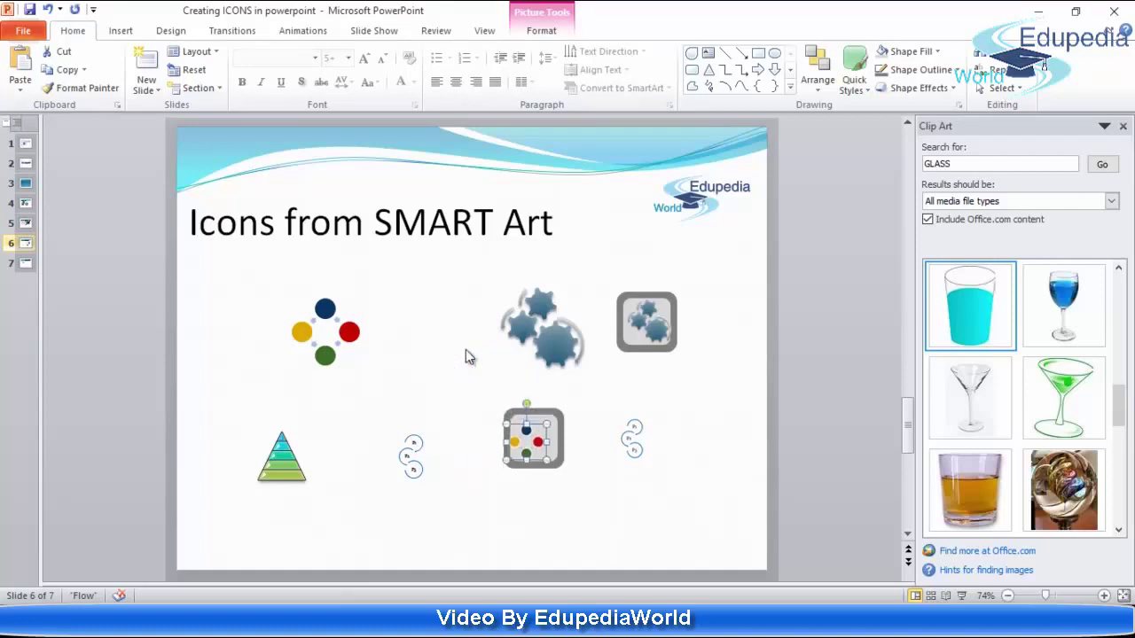
{"action": "key", "text": "Up"}
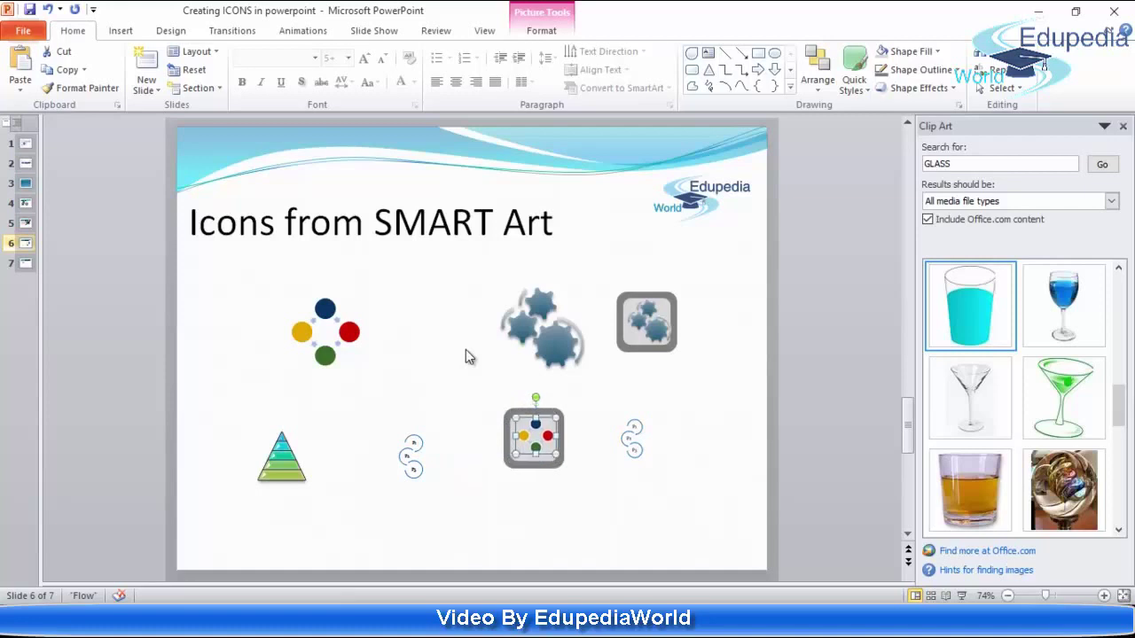
{"action": "key", "text": "ctrl+Left"}
{"action": "key", "text": "ctrl+Left"}
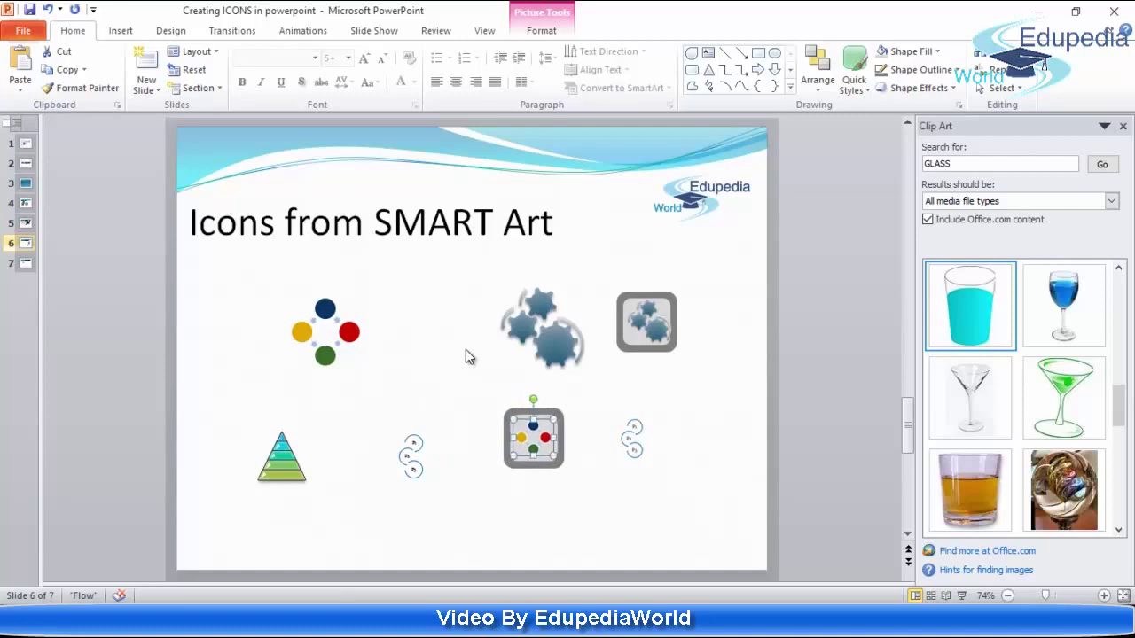
{"action": "left_click", "coordinate": [455, 347]}
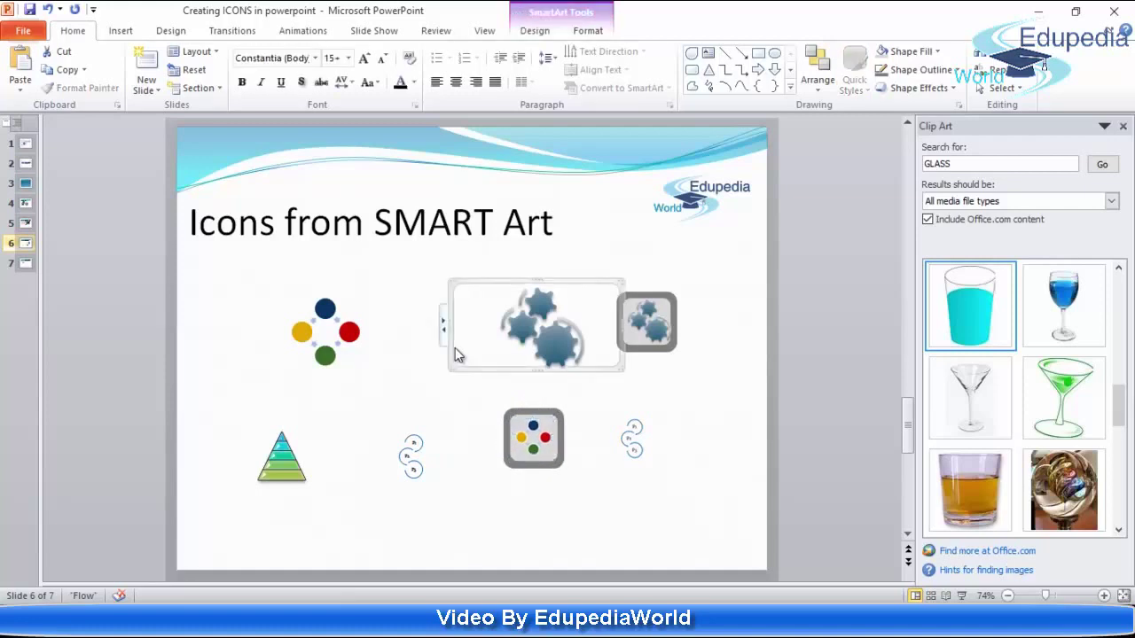
Draw an oval circle above the pyramid
{"action": "left_click", "coordinate": [568, 537]}
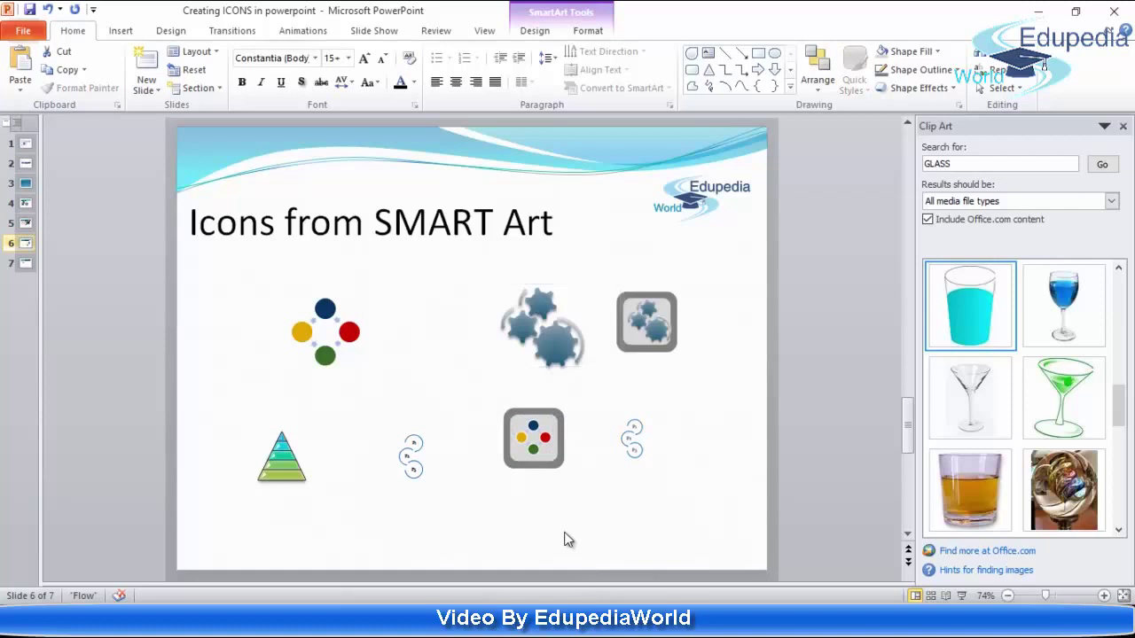
{"action": "left_click", "coordinate": [120, 33]}
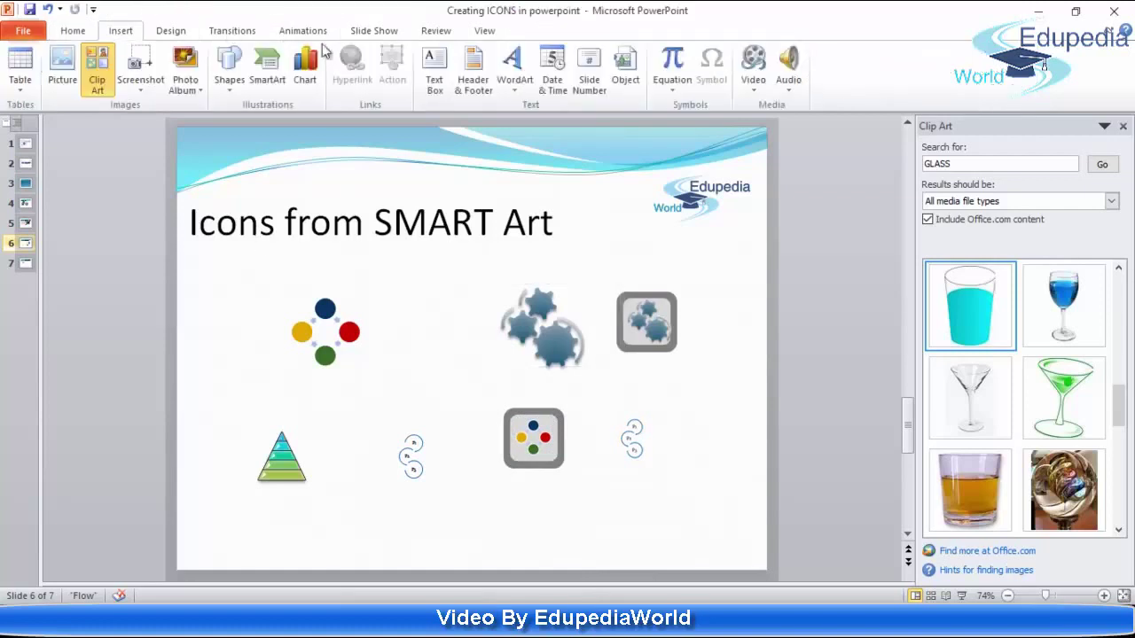
{"action": "left_click", "coordinate": [229, 71]}
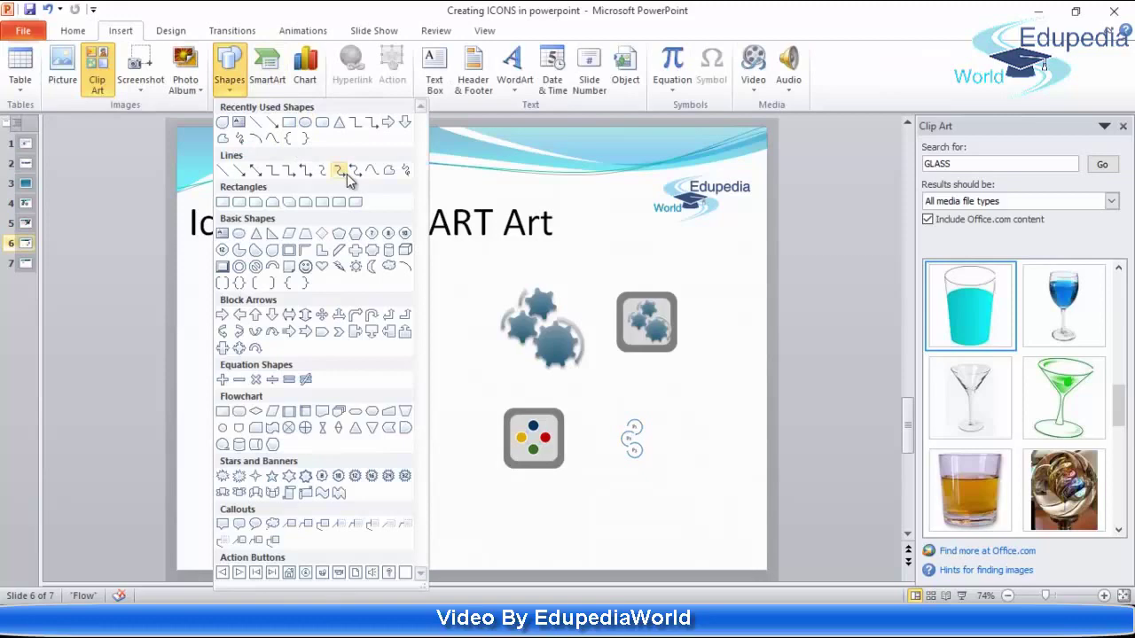
{"action": "left_click", "coordinate": [306, 122]}
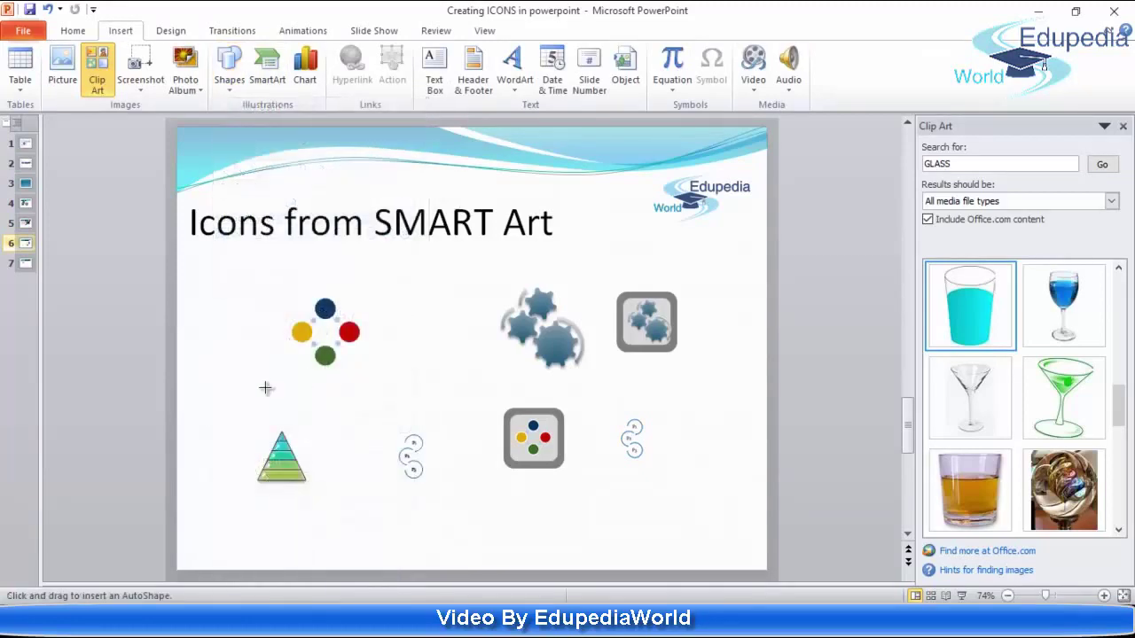
{"action": "left_click_drag", "start_coordinate": [262, 386], "coordinate": [325, 445]}
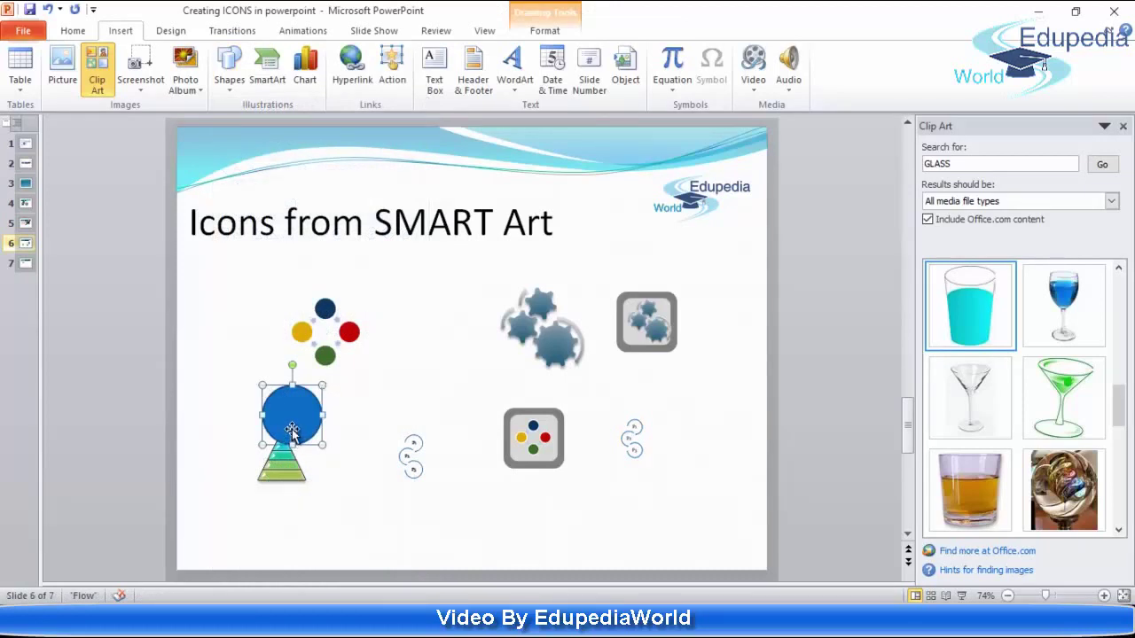
Give the circle a darker blue fill and a new outline colour
{"action": "left_click", "coordinate": [545, 30]}
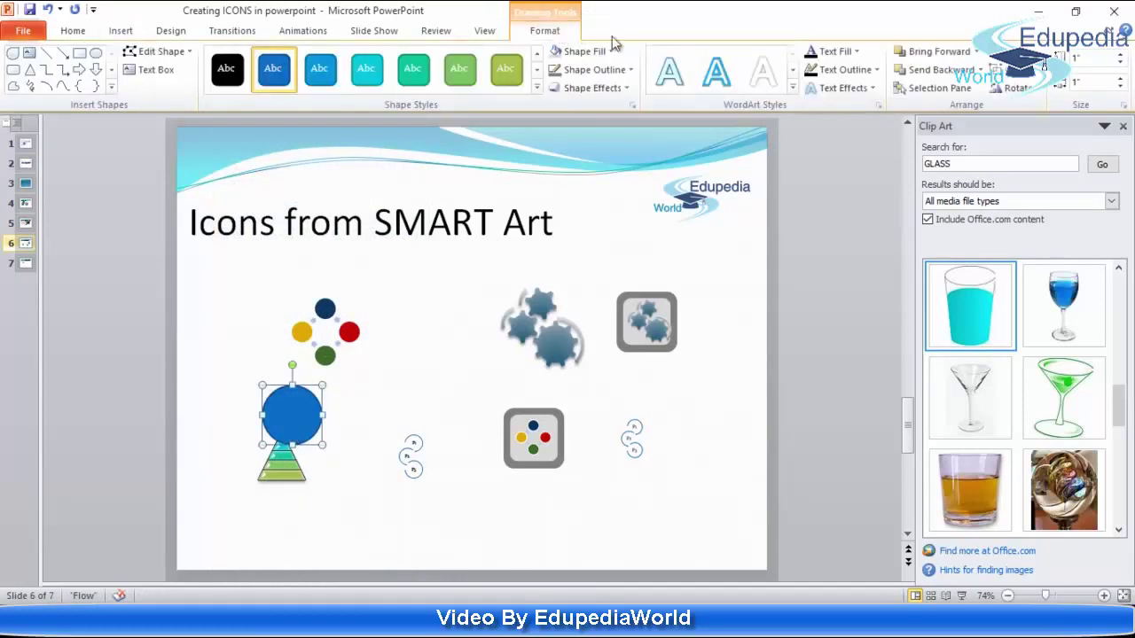
{"action": "left_click", "coordinate": [611, 50]}
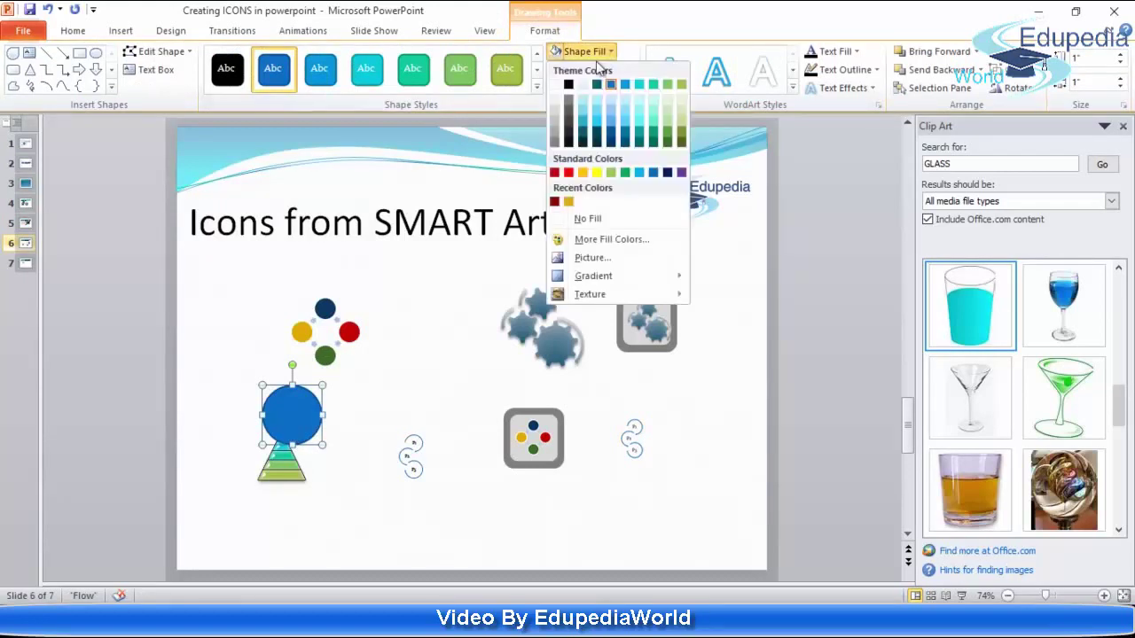
{"action": "left_click", "coordinate": [621, 133]}
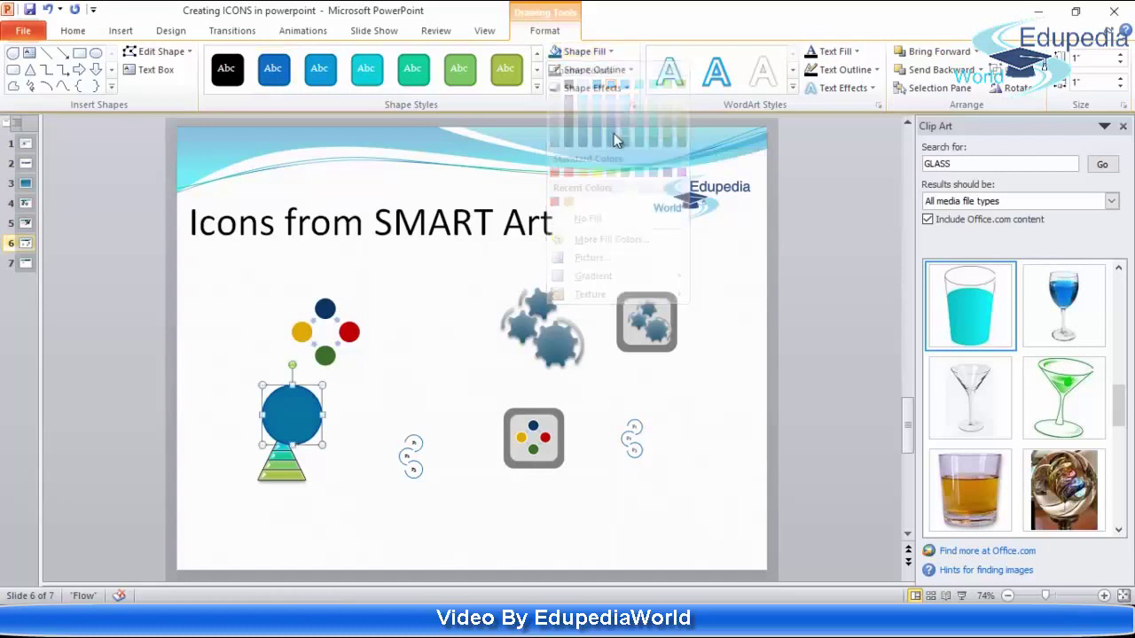
{"action": "left_click", "coordinate": [627, 71]}
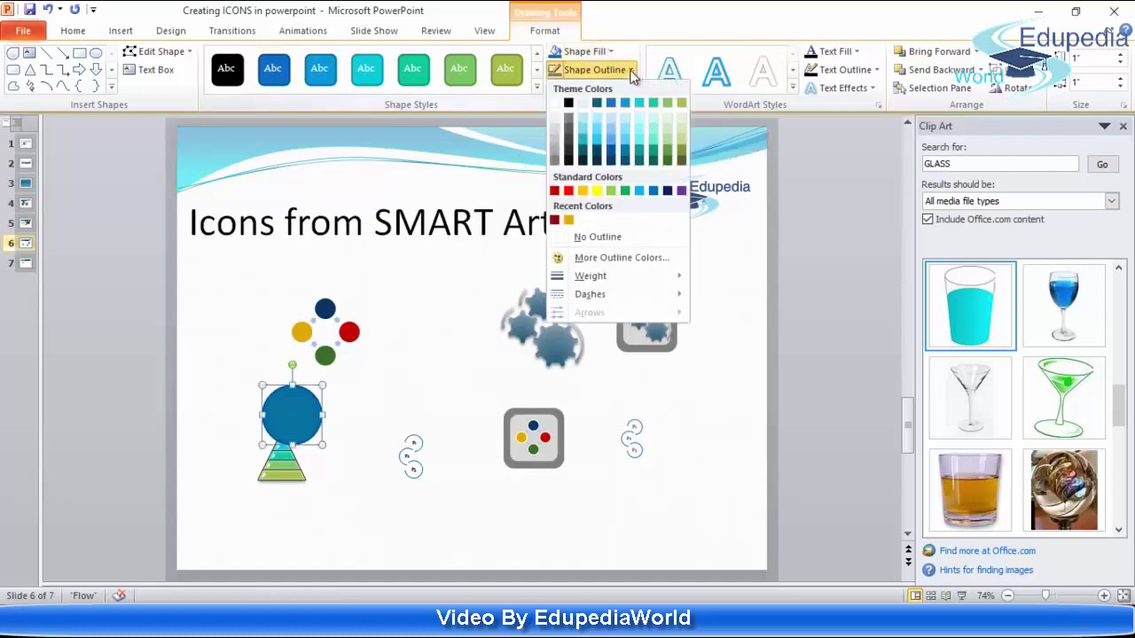
{"action": "left_click", "coordinate": [627, 155]}
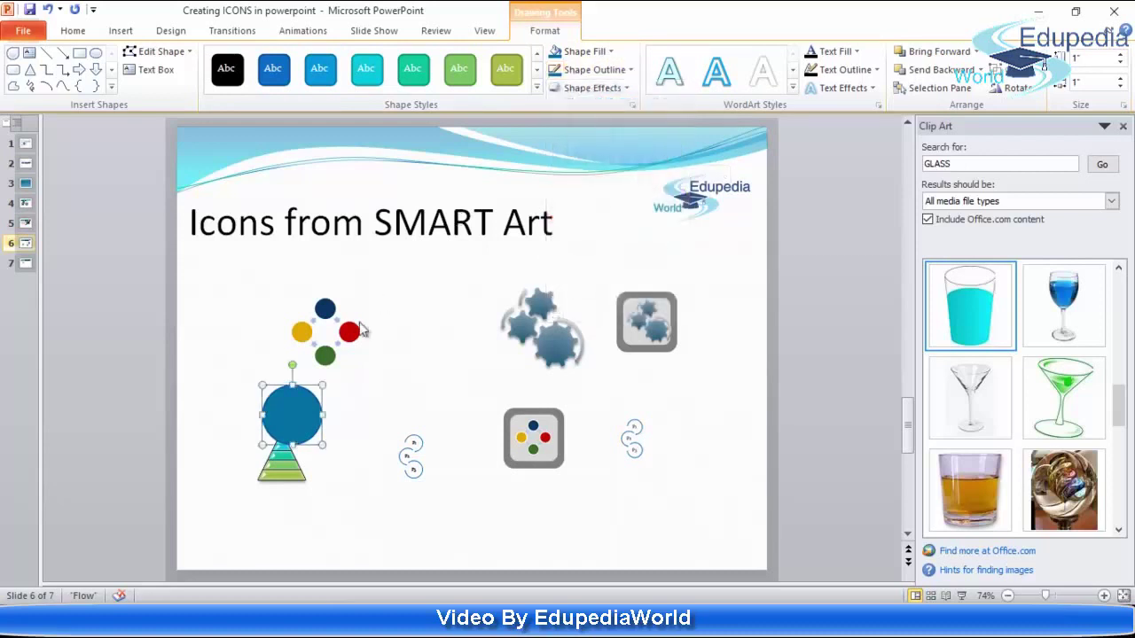
Paste a copy of the circle and resize it into an inner ring
{"action": "key", "text": "ctrl+v"}
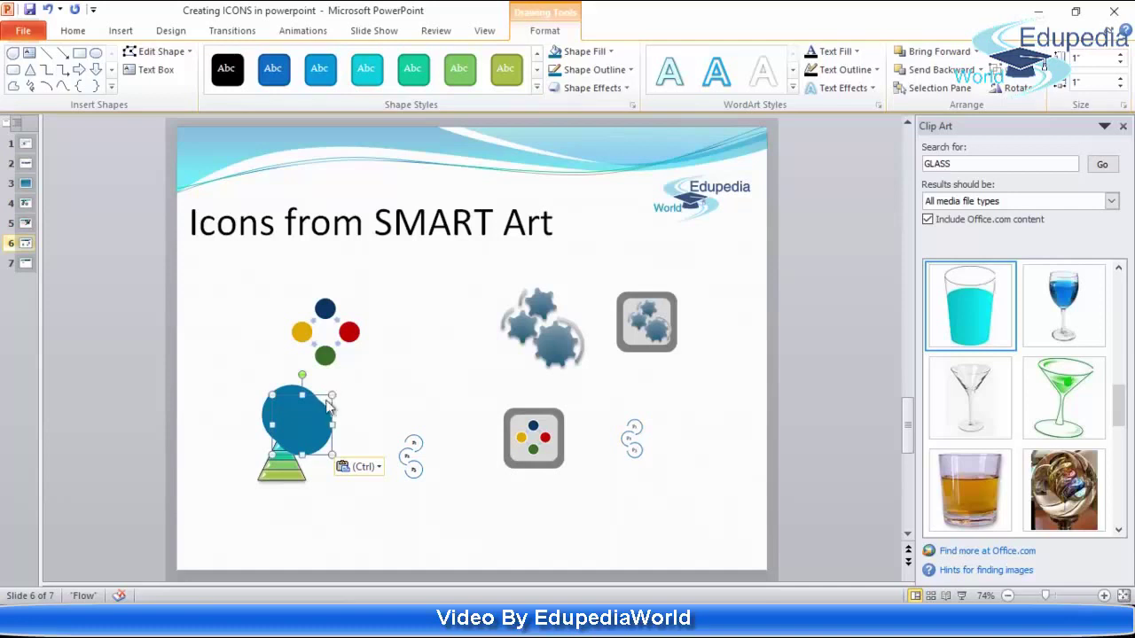
{"action": "left_click_drag", "start_coordinate": [335, 394], "coordinate": [321, 390]}
{"action": "left_click", "coordinate": [398, 391]}
Copy the four-dot icon and nudge the copy left into the ring
{"action": "left_click", "coordinate": [544, 450]}
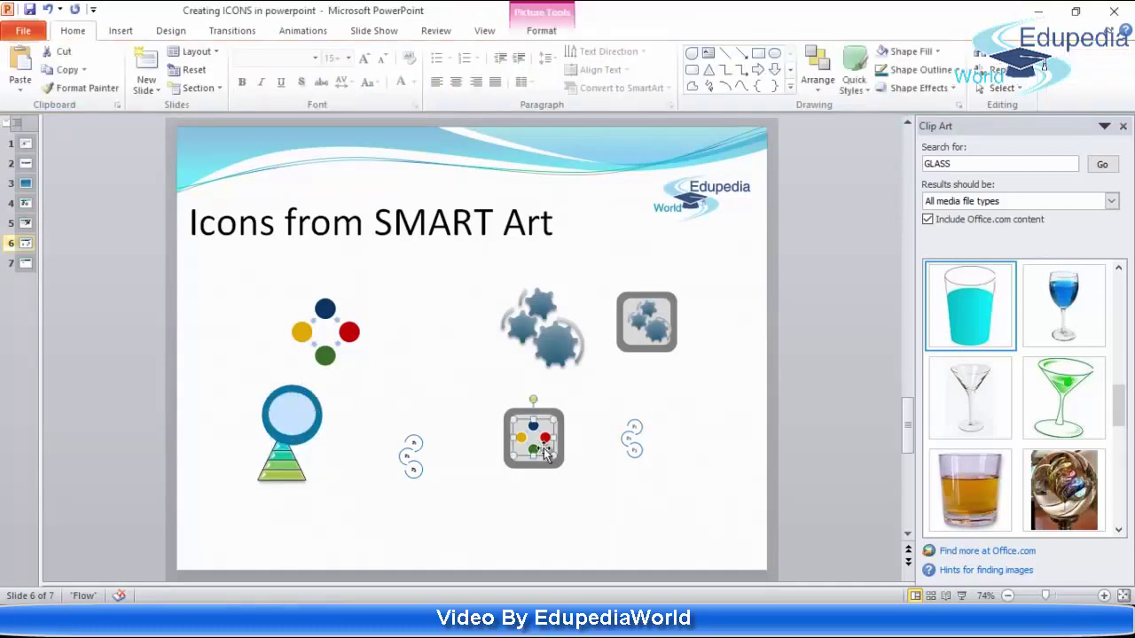
{"action": "key", "text": "ctrl+c"}
{"action": "key", "text": "ctrl+v"}
{"action": "key", "text": "Left"}
{"action": "key", "text": "Left"}
{"action": "key", "text": "Left"}
{"action": "key", "text": "Left"}
{"action": "key", "text": "Left"}
{"action": "key", "text": "Left"}
{"action": "key", "text": "Left"}
{"action": "key", "text": "Left"}
{"action": "key", "text": "Left"}
{"action": "key", "text": "Left"}
{"action": "key", "text": "Left"}
{"action": "key", "text": "Left"}
{"action": "key", "text": "Left"}
{"action": "key", "text": "Left"}
{"action": "key", "text": "Left"}
{"action": "key", "text": "Left"}
{"action": "key", "text": "Left"}
{"action": "key", "text": "Left"}
{"action": "key", "text": "Left"}
{"action": "key", "text": "Left"}
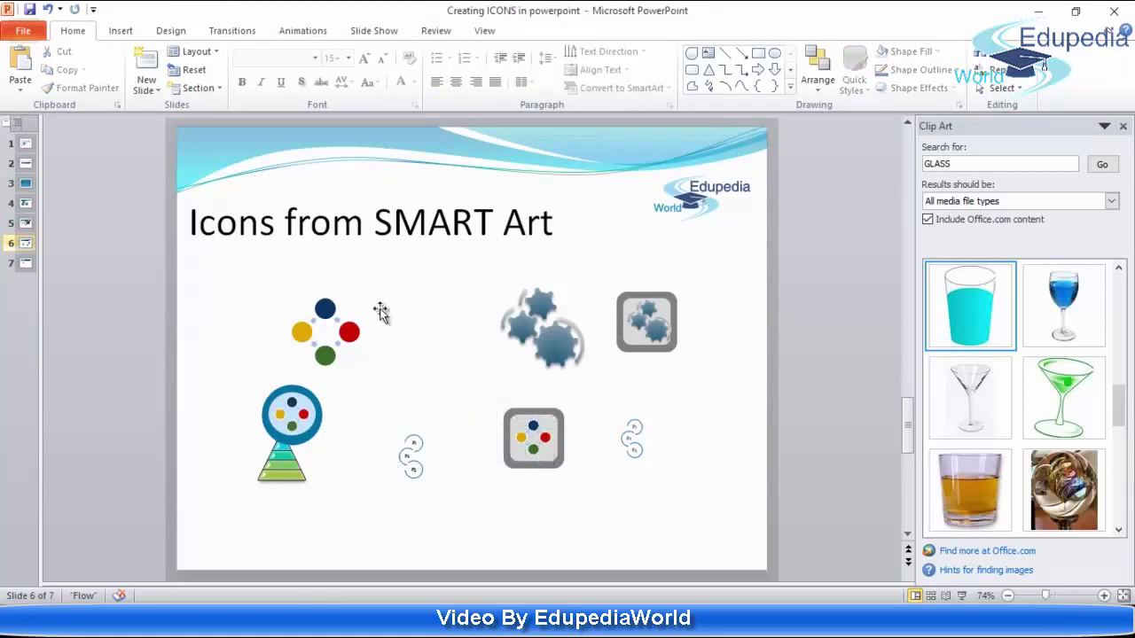
{"action": "left_click", "coordinate": [125, 31]}
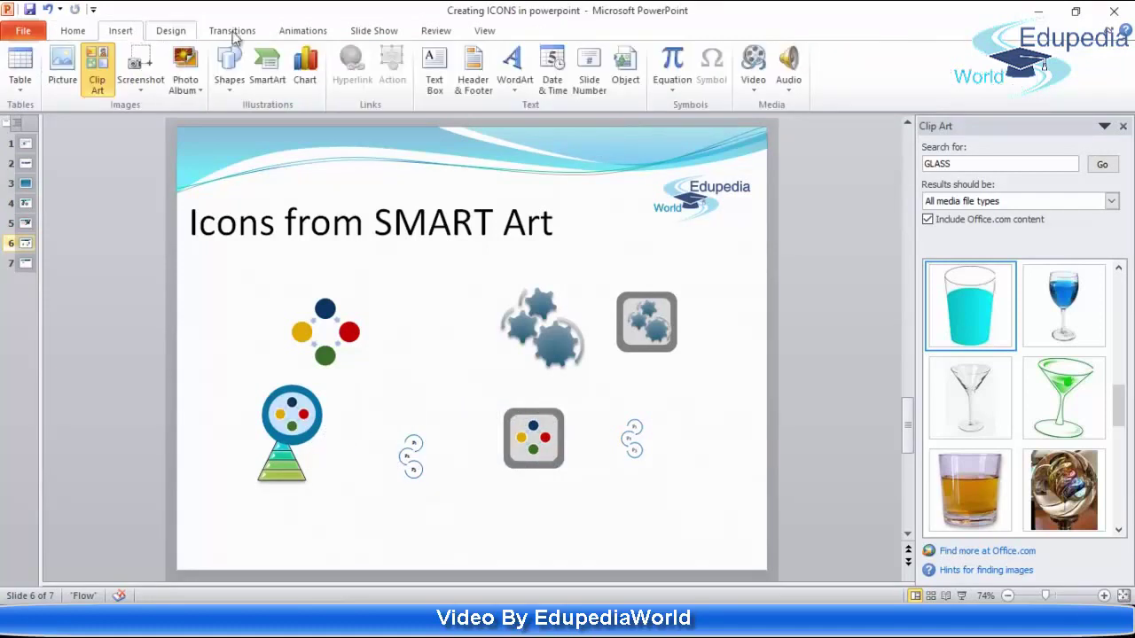
Draw a triangle beside the four-dot icon and overlay a narrower copy on it
{"action": "left_click", "coordinate": [232, 87]}
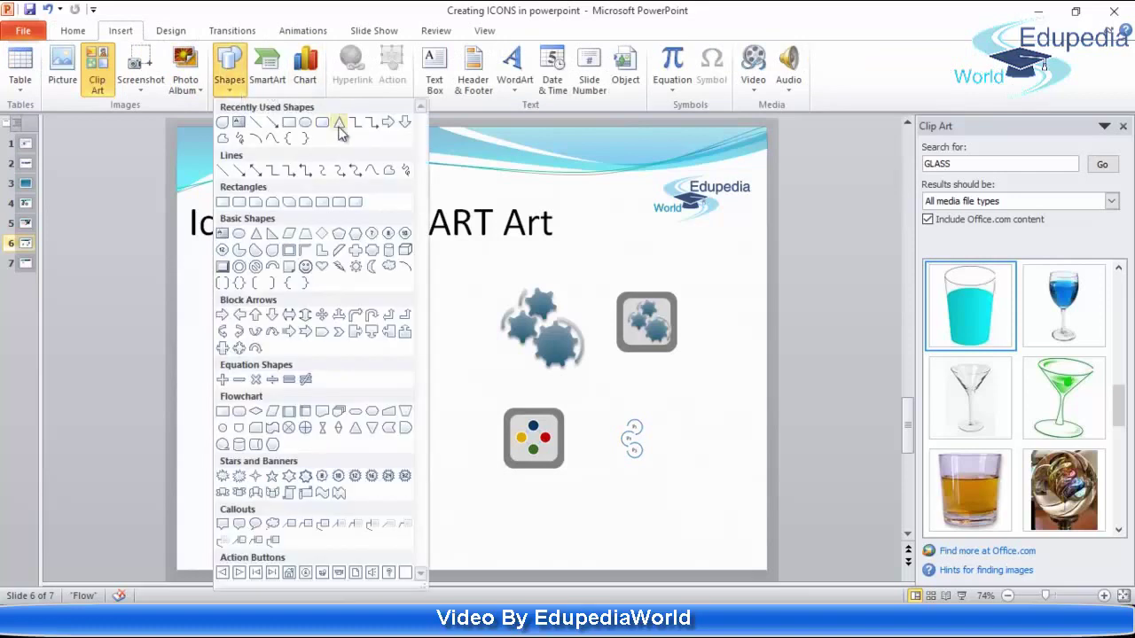
{"action": "left_click", "coordinate": [338, 123]}
{"action": "left_click_drag", "start_coordinate": [415, 291], "coordinate": [484, 352]}
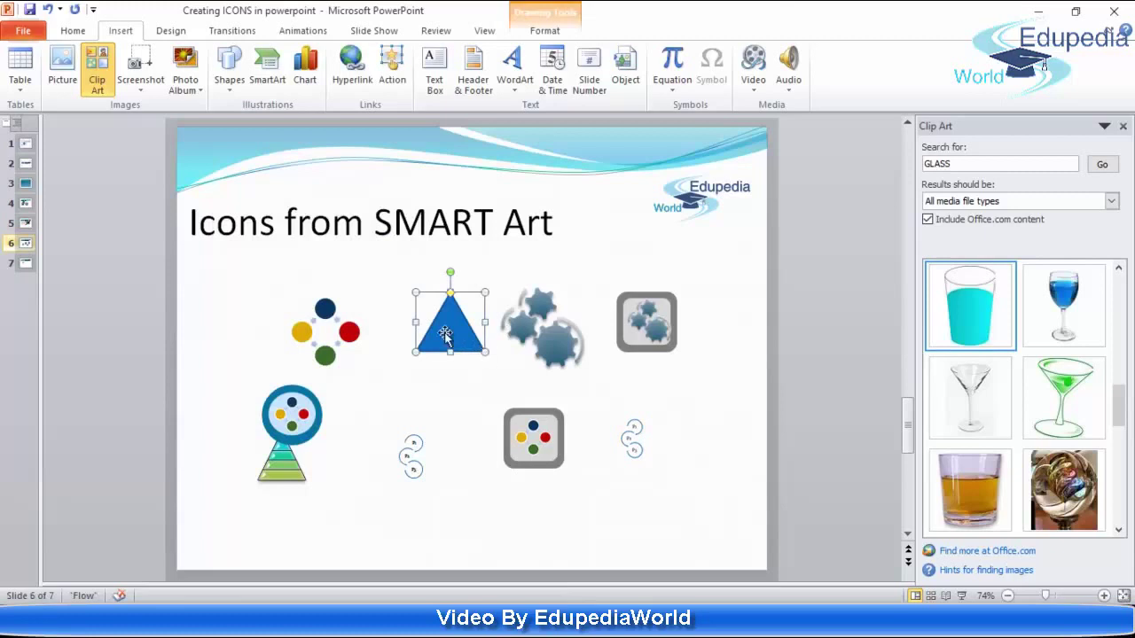
{"action": "key", "text": "ctrl+c"}
{"action": "key", "text": "ctrl+v"}
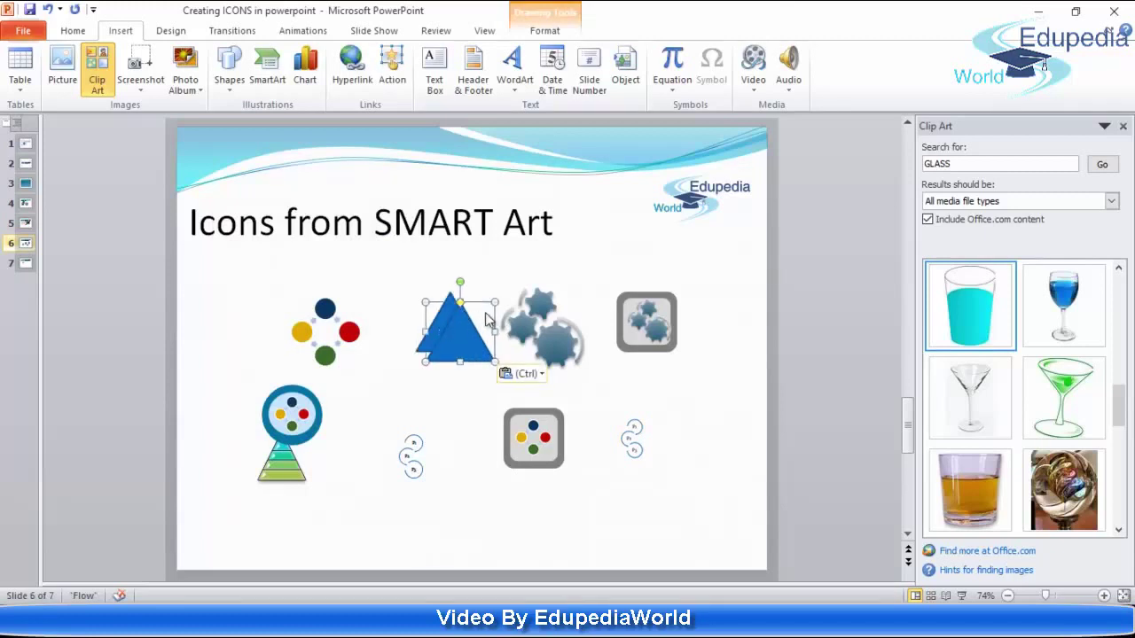
{"action": "left_click_drag", "start_coordinate": [495, 303], "coordinate": [486, 313]}
{"action": "left_click_drag", "start_coordinate": [470, 354], "coordinate": [464, 342]}
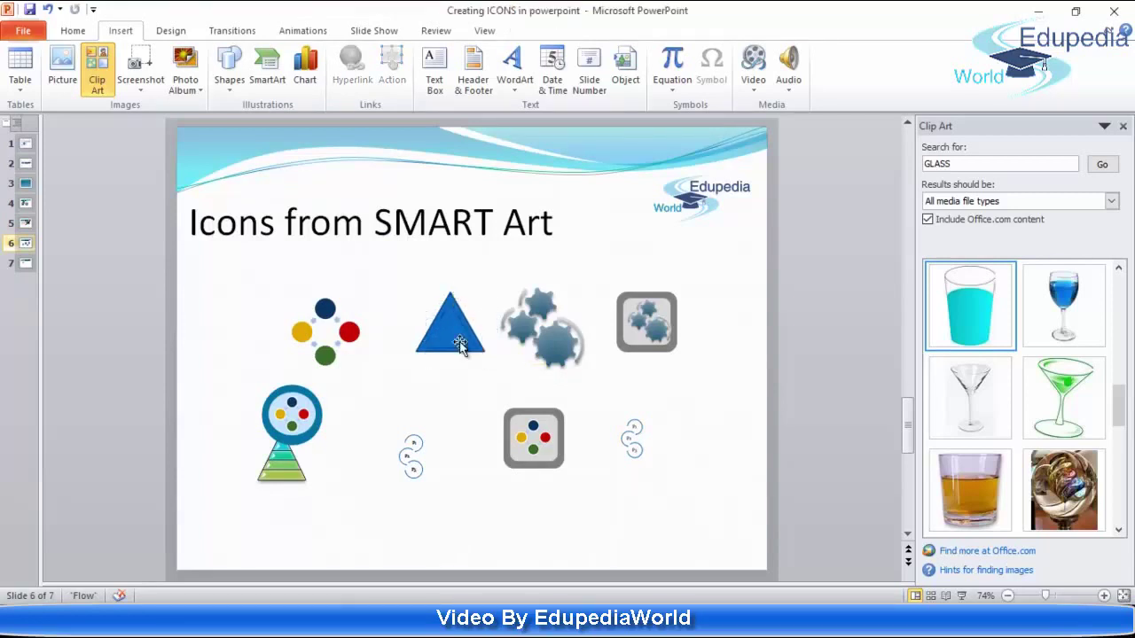
Fill the triangle white, enlarge it to 1 by 1.16 inches, and give it a dark outline
{"action": "left_click", "coordinate": [541, 32]}
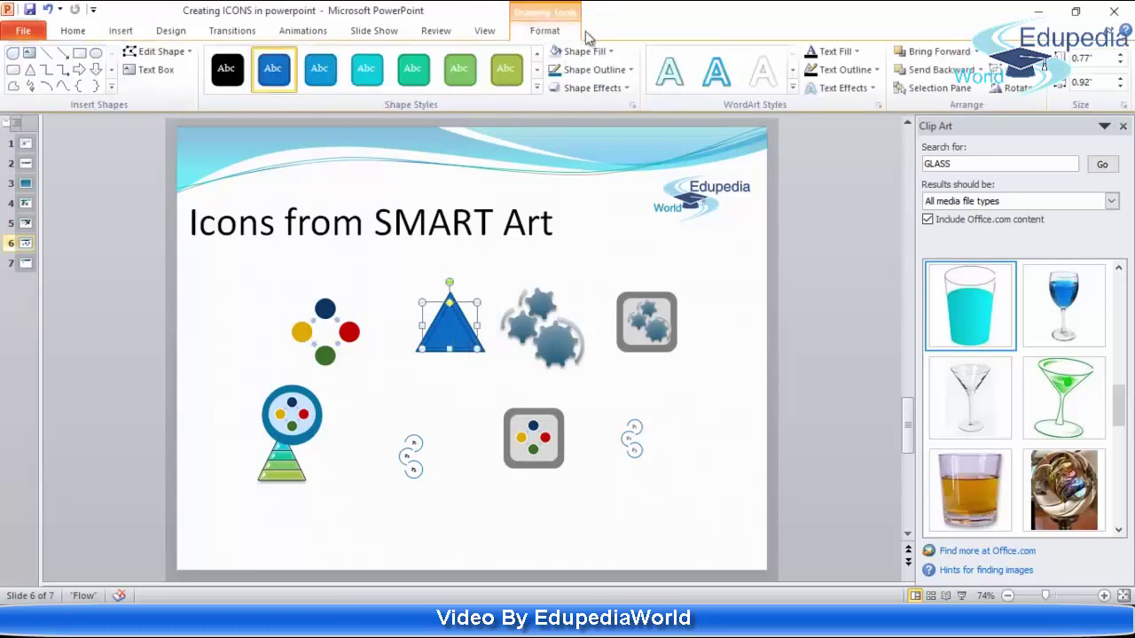
{"action": "left_click", "coordinate": [611, 50]}
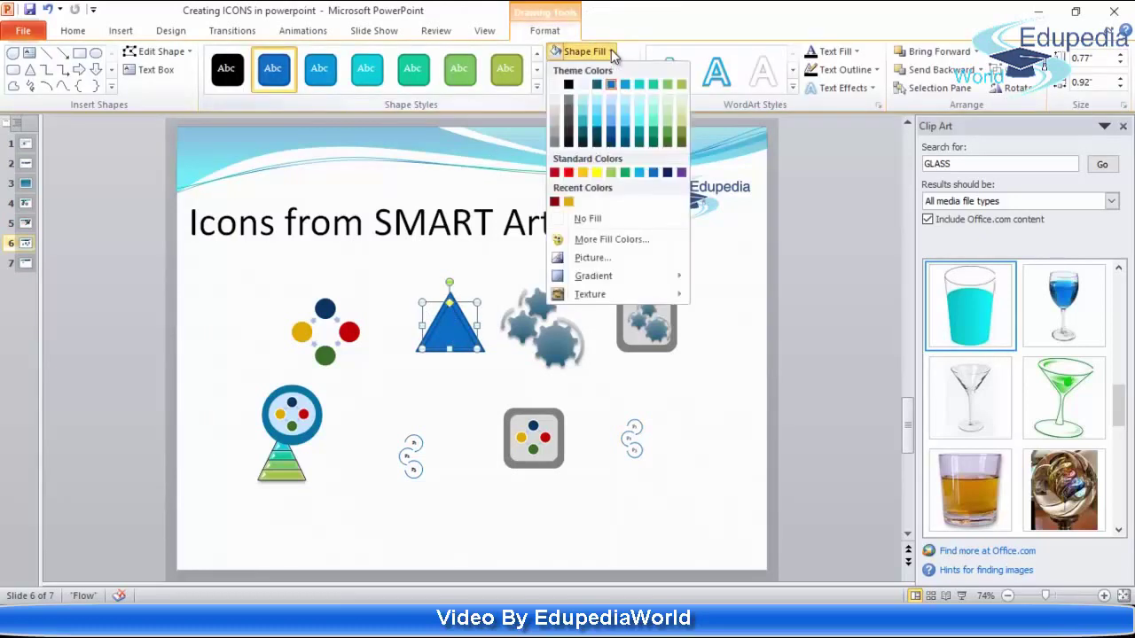
{"action": "left_click", "coordinate": [556, 106]}
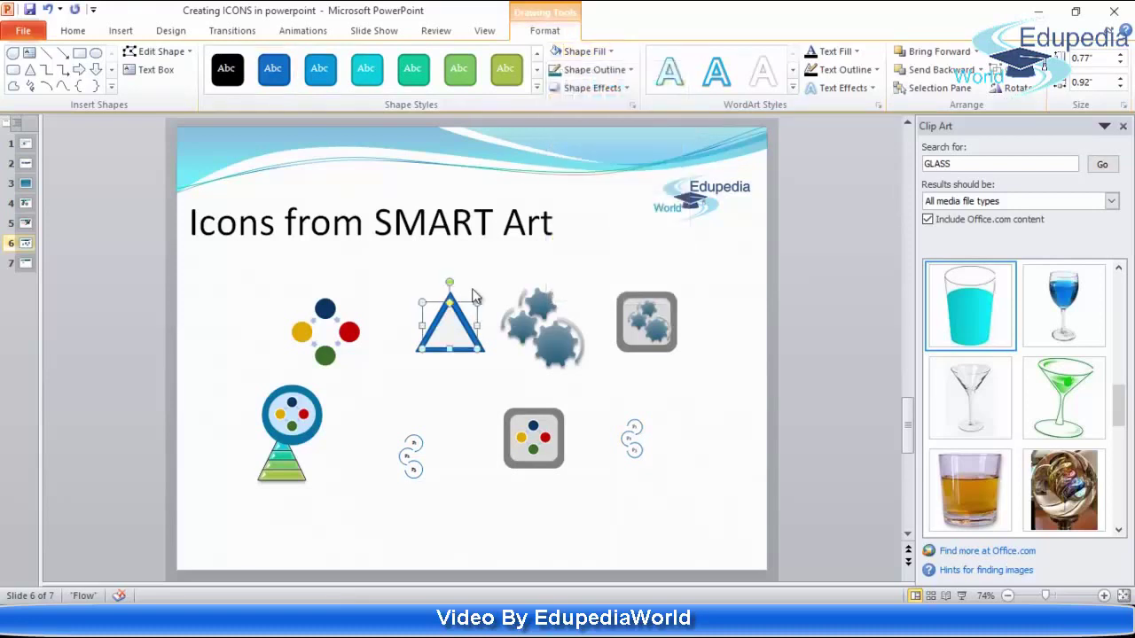
{"action": "left_click_drag", "start_coordinate": [485, 352], "coordinate": [488, 356]}
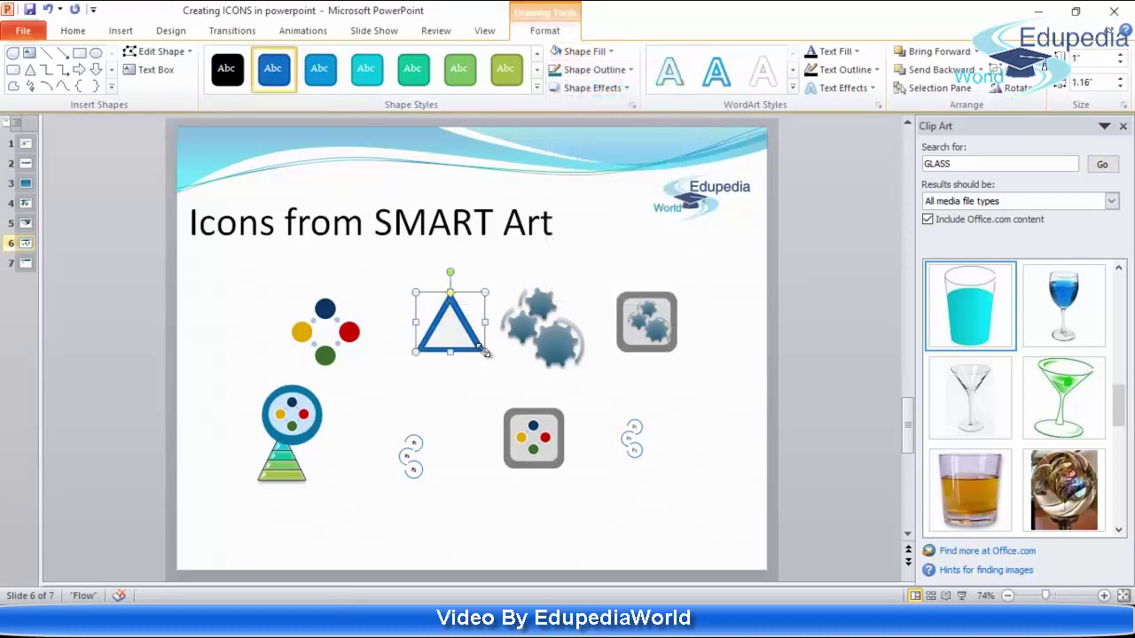
{"action": "left_click", "coordinate": [610, 50]}
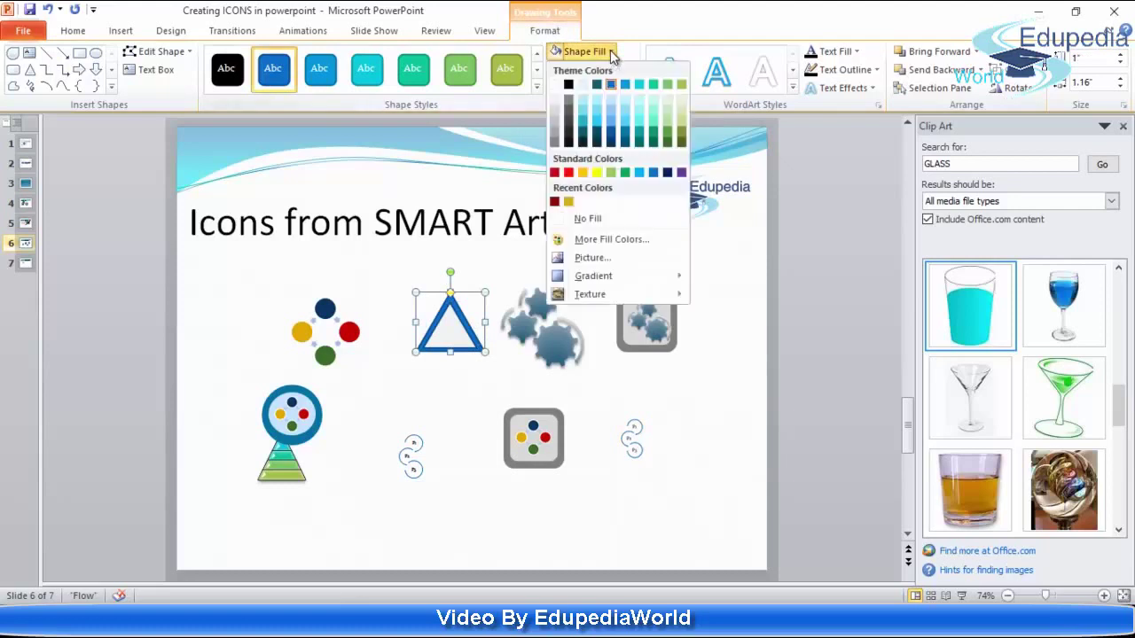
{"action": "left_click", "coordinate": [568, 85]}
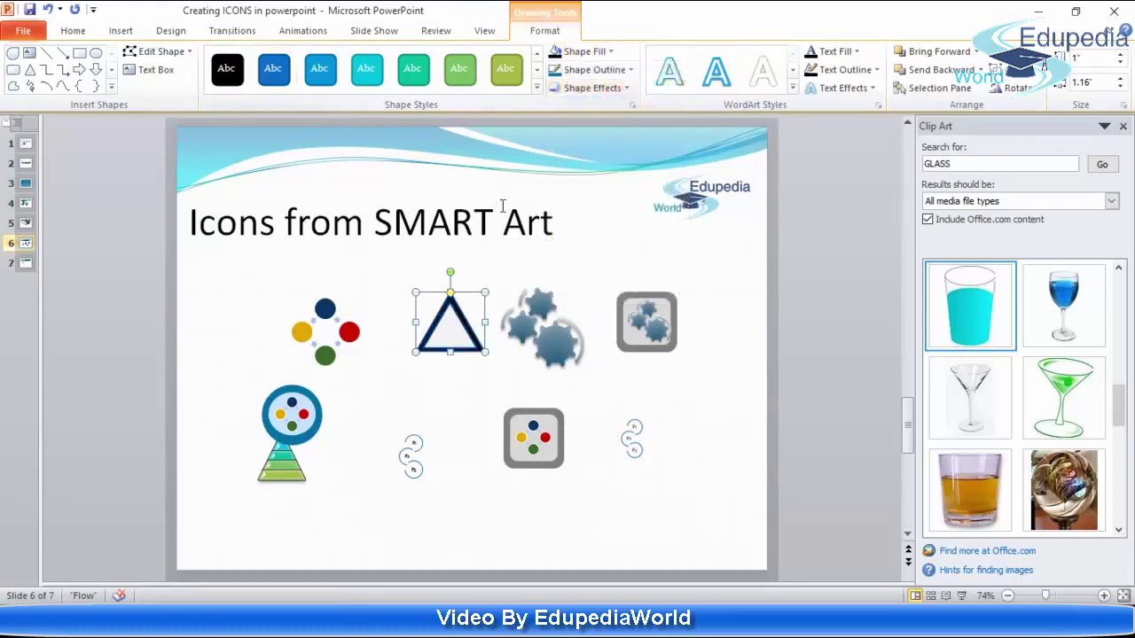
{"action": "left_click", "coordinate": [630, 69]}
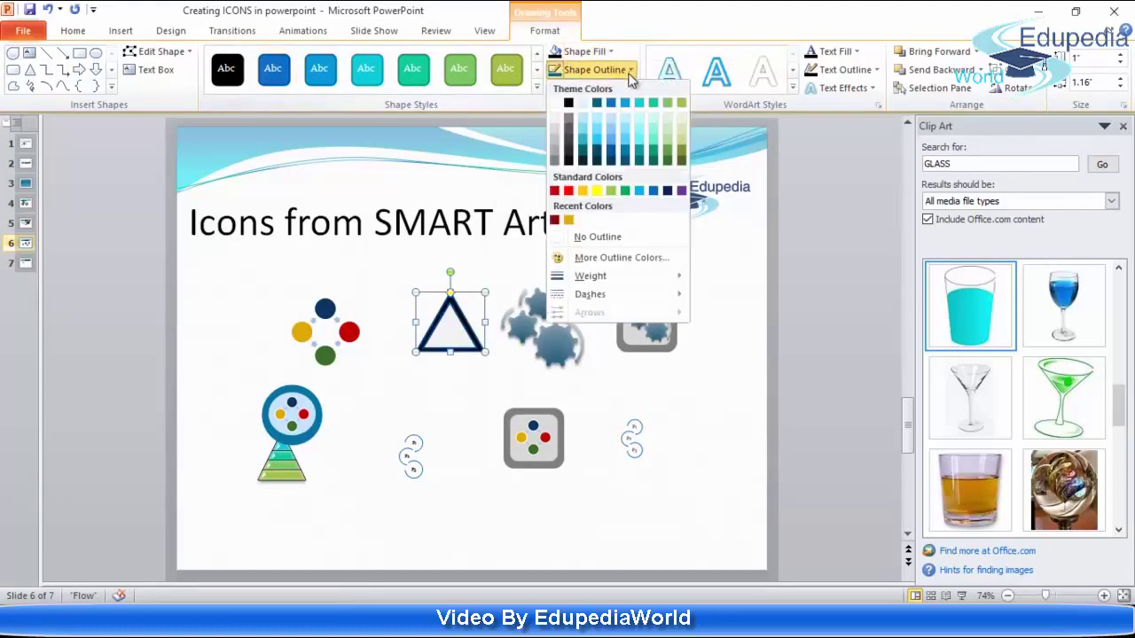
{"action": "left_click", "coordinate": [568, 105]}
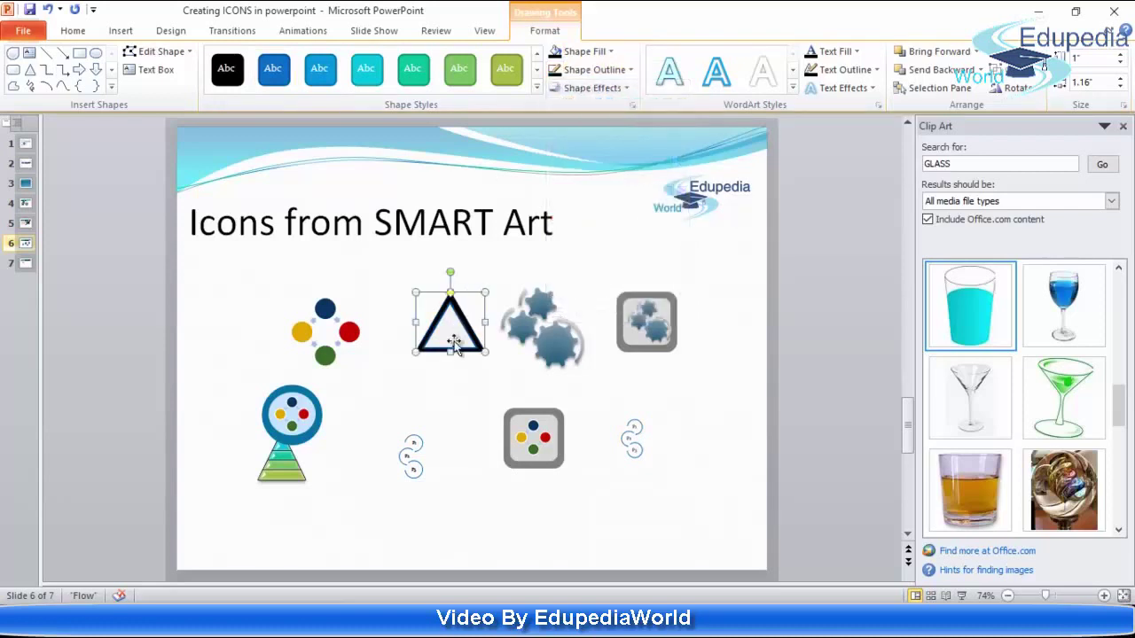
{"action": "left_click", "coordinate": [288, 493]}
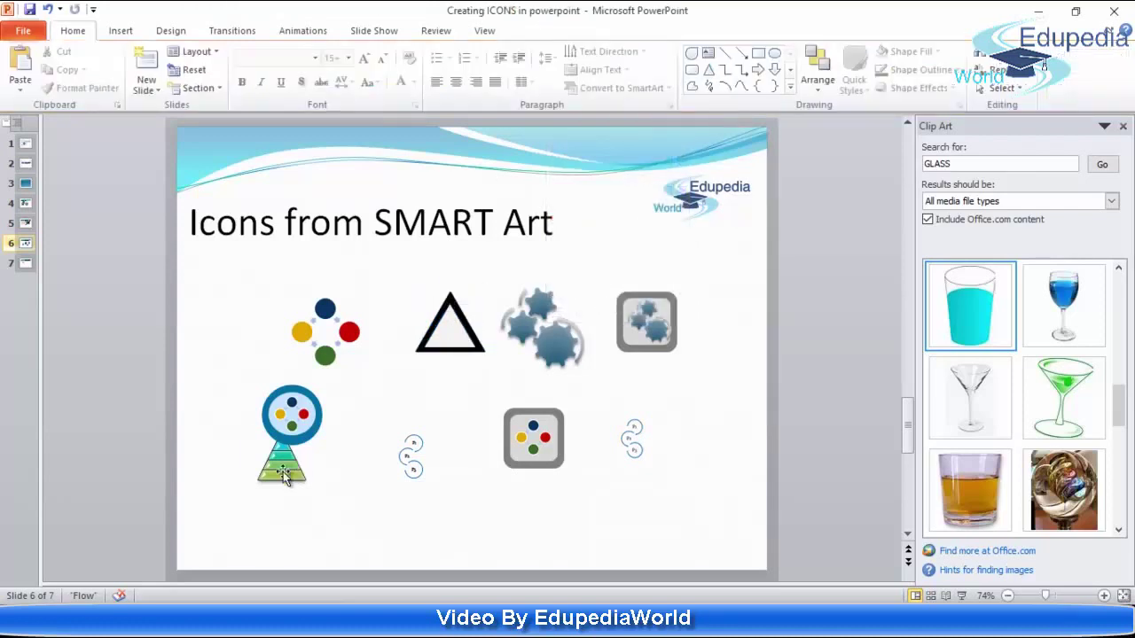
Paste a copy of the green pyramid and position it inside the triangle
{"action": "left_click", "coordinate": [284, 469]}
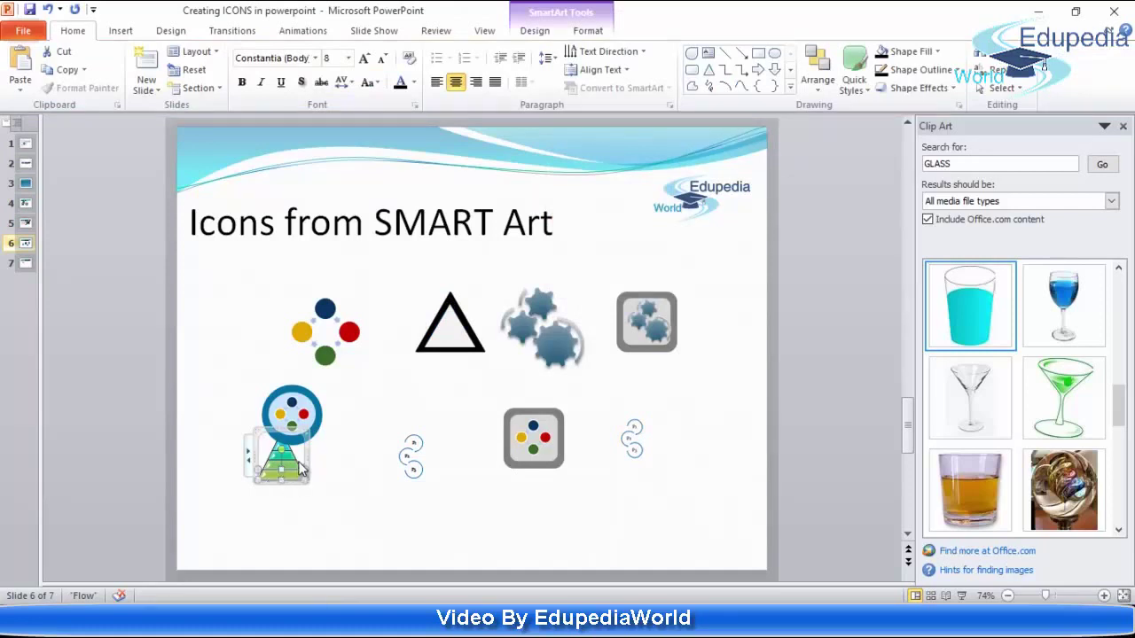
{"action": "right_click", "coordinate": [369, 520]}
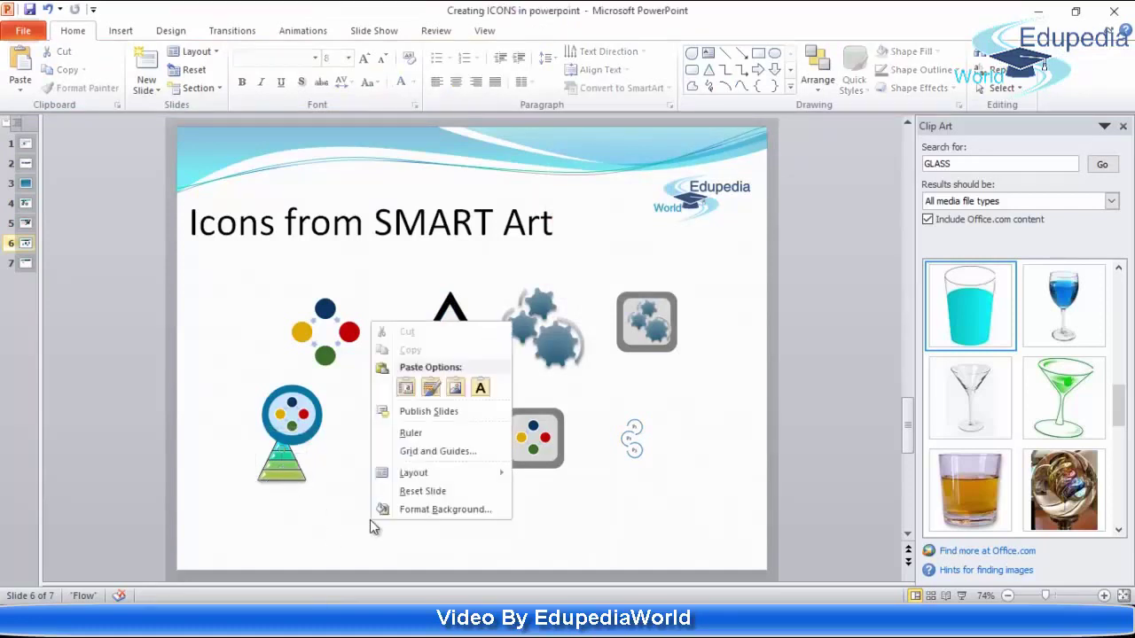
{"action": "left_click", "coordinate": [431, 389]}
{"action": "left_click_drag", "start_coordinate": [304, 441], "coordinate": [450, 333]}
{"action": "left_click", "coordinate": [620, 270]}
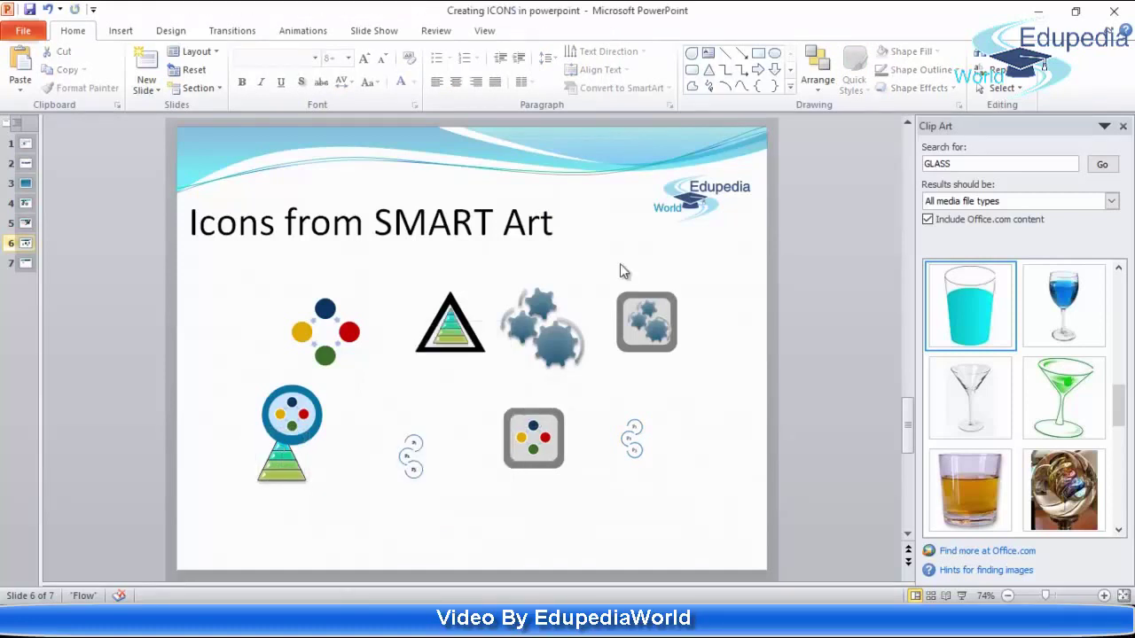
Select the original pyramid and nudge it down away from the ring
{"action": "left_click", "coordinate": [280, 467]}
{"action": "left_click", "coordinate": [280, 467]}
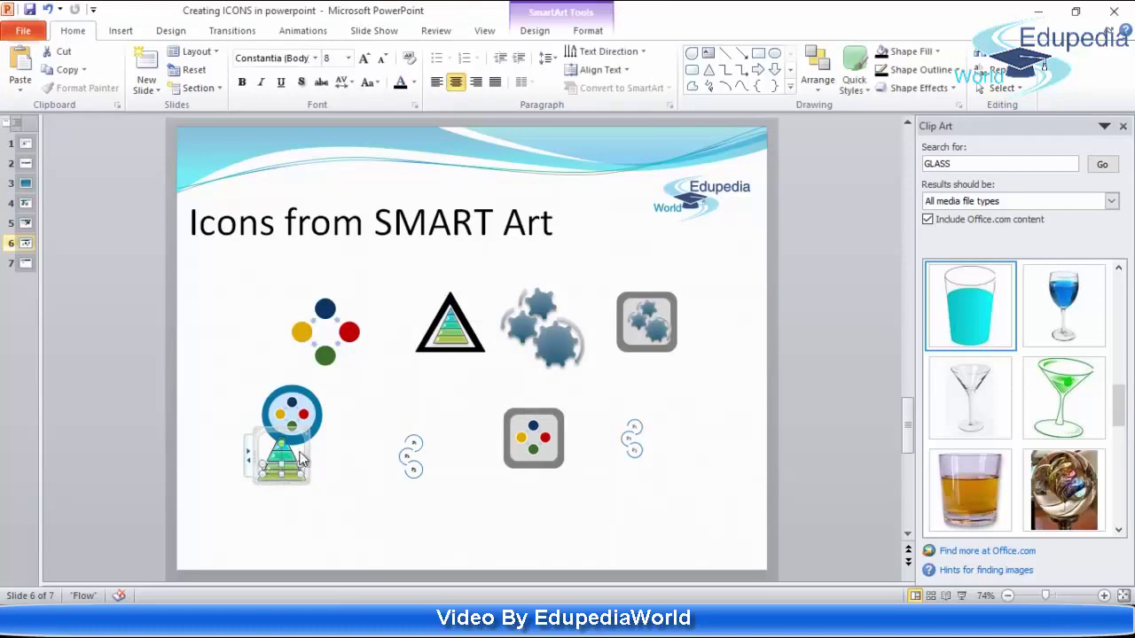
{"action": "key", "text": "Down"}
{"action": "key", "text": "Down"}
{"action": "key", "text": "Down"}
{"action": "key", "text": "Down"}
{"action": "key", "text": "Down"}
{"action": "key", "text": "Down"}
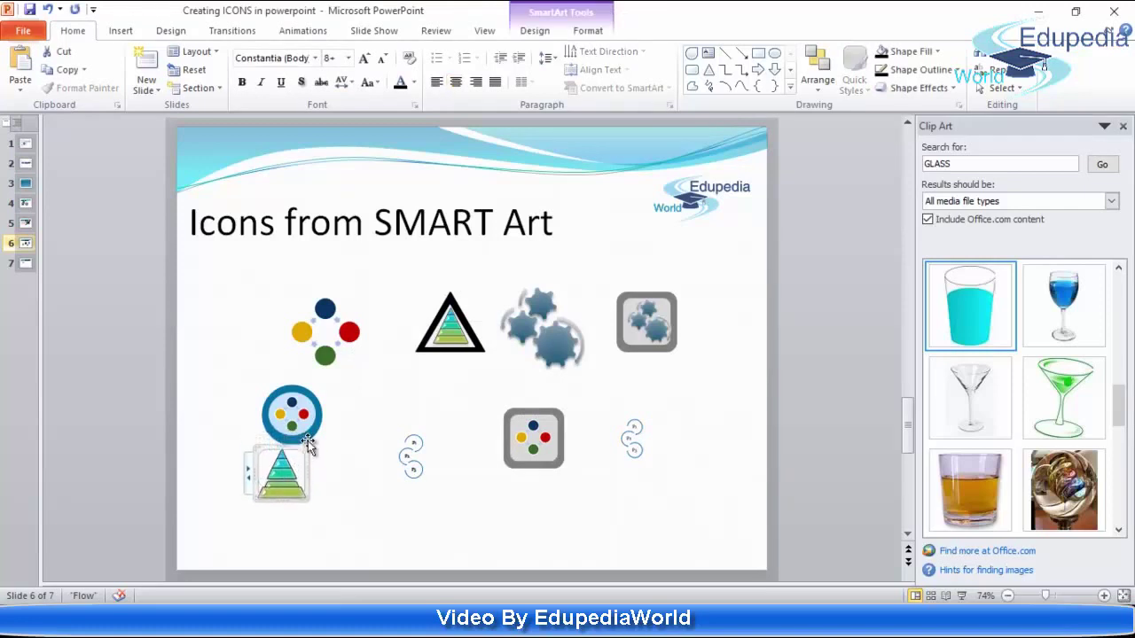
Nudge the original pyramid down to the slide's bottom, clear of the ring
{"action": "key", "text": "Down"}
{"action": "key", "text": "Down"}
{"action": "key", "text": "Down"}
{"action": "key", "text": "Down"}
{"action": "key", "text": "Down"}
{"action": "key", "text": "Down"}
{"action": "key", "text": "Down"}
{"action": "key", "text": "Down"}
{"action": "key", "text": "Down"}
{"action": "key", "text": "Down"}
{"action": "key", "text": "Down"}
{"action": "key", "text": "Down"}
{"action": "key", "text": "Down"}
{"action": "key", "text": "Down"}
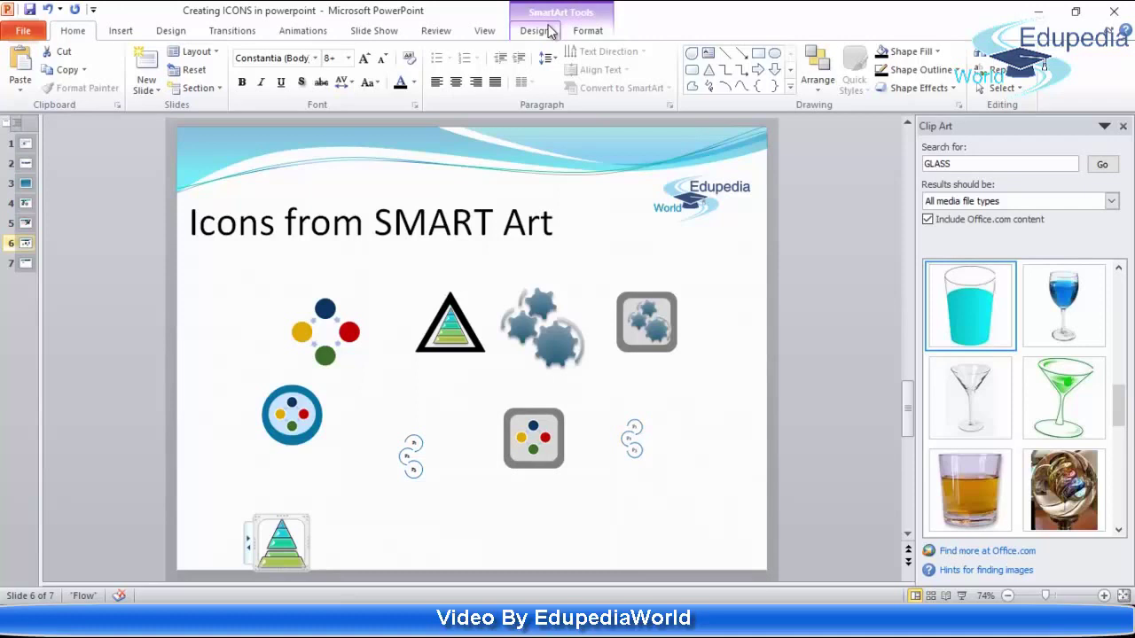
{"action": "key", "text": "Down"}
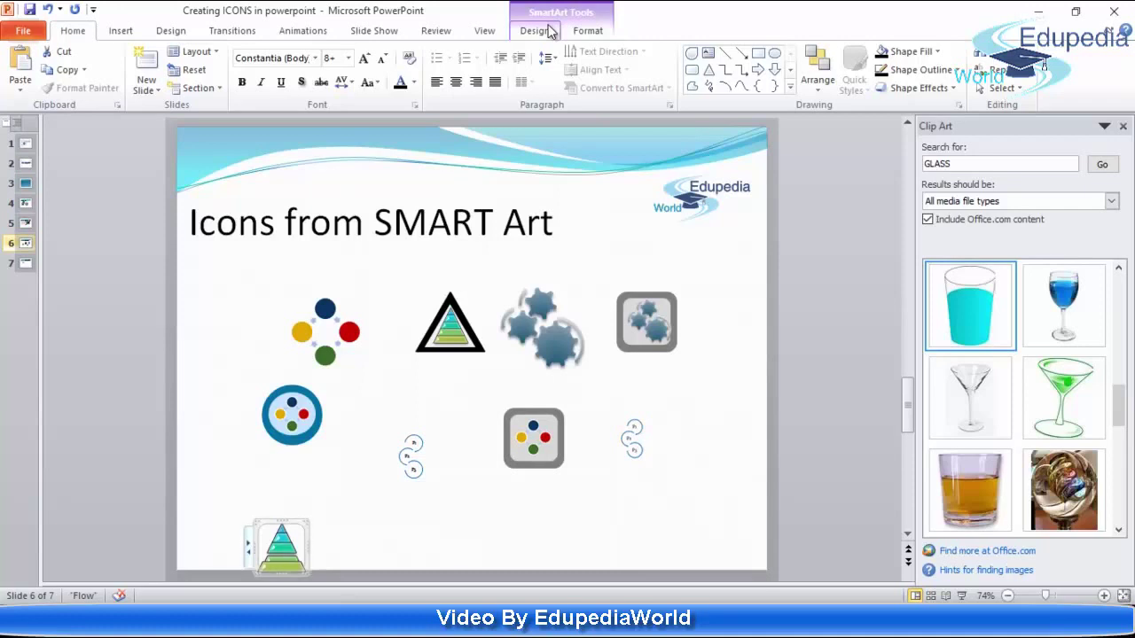